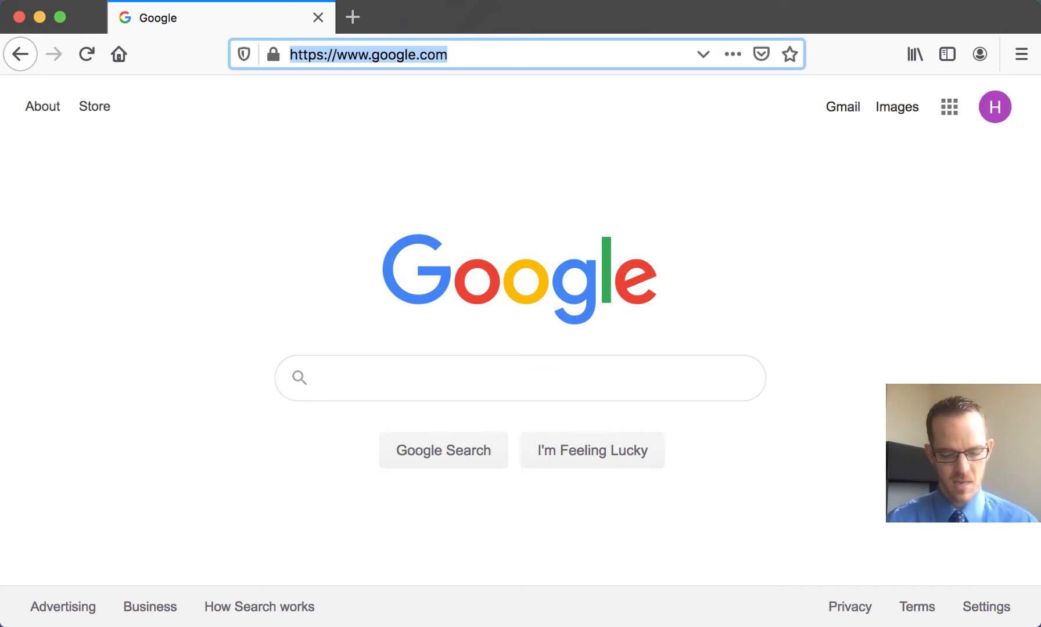
# Step: Go to stepik.org and log in through a social account
pyautogui.write('stepik.org')
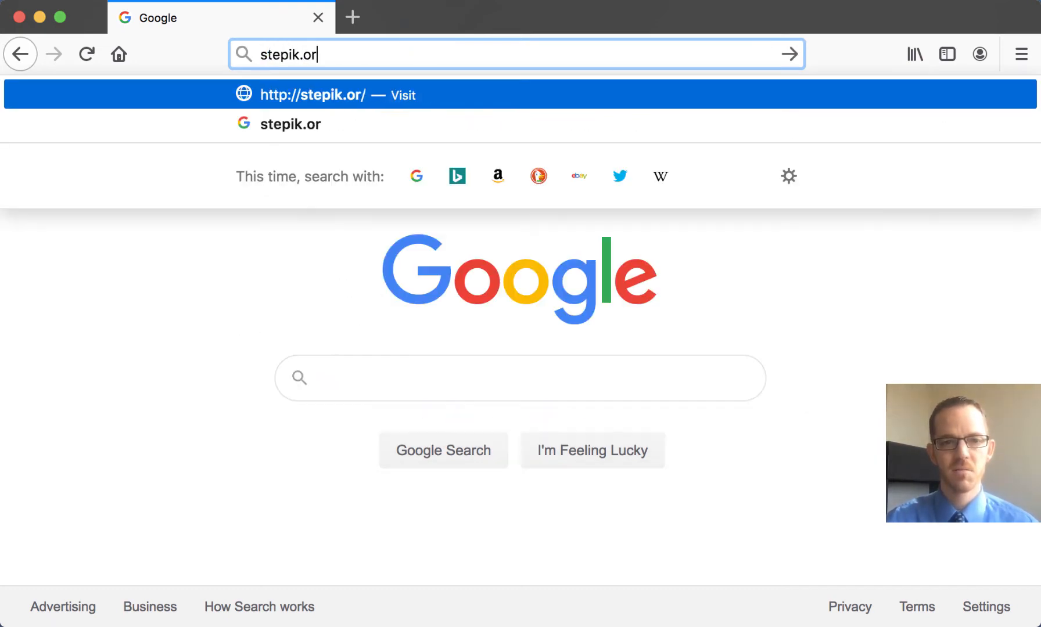
pyautogui.press('Return')
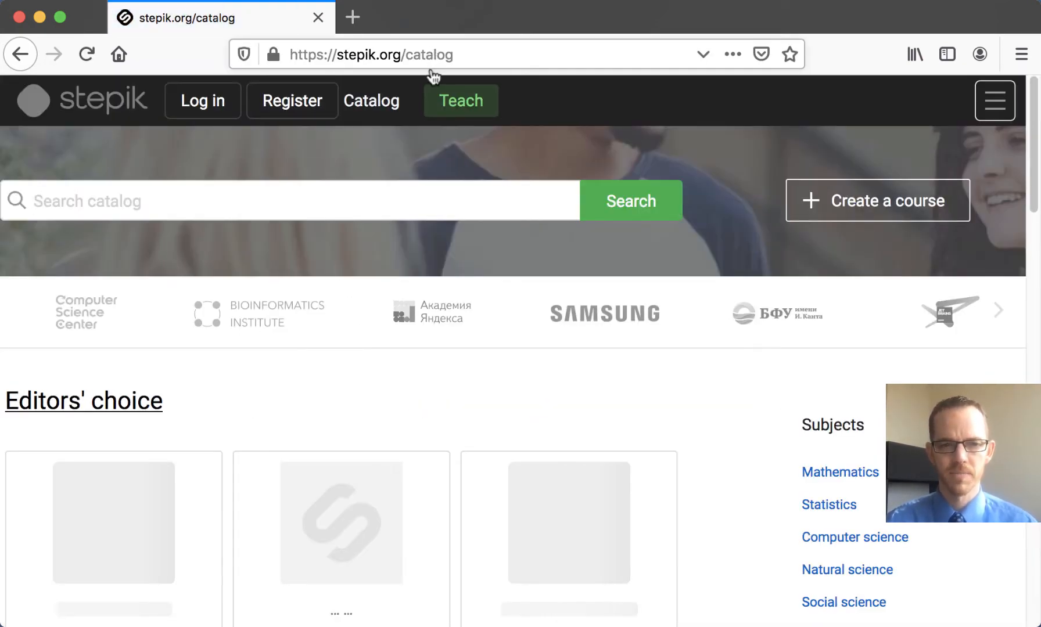
pyautogui.click(208, 110)
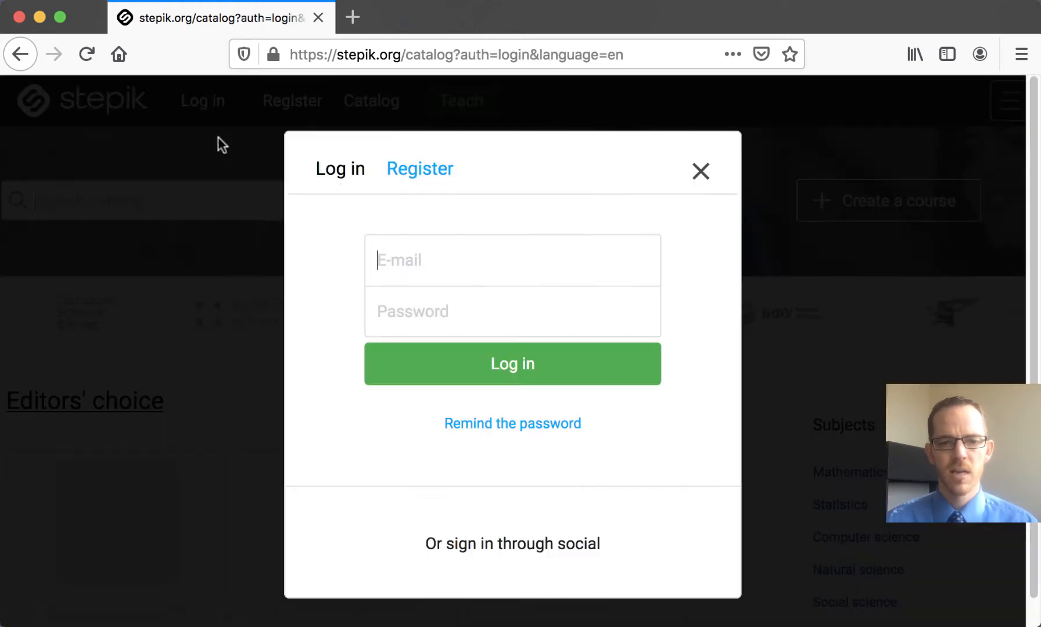
pyautogui.click(459, 593)
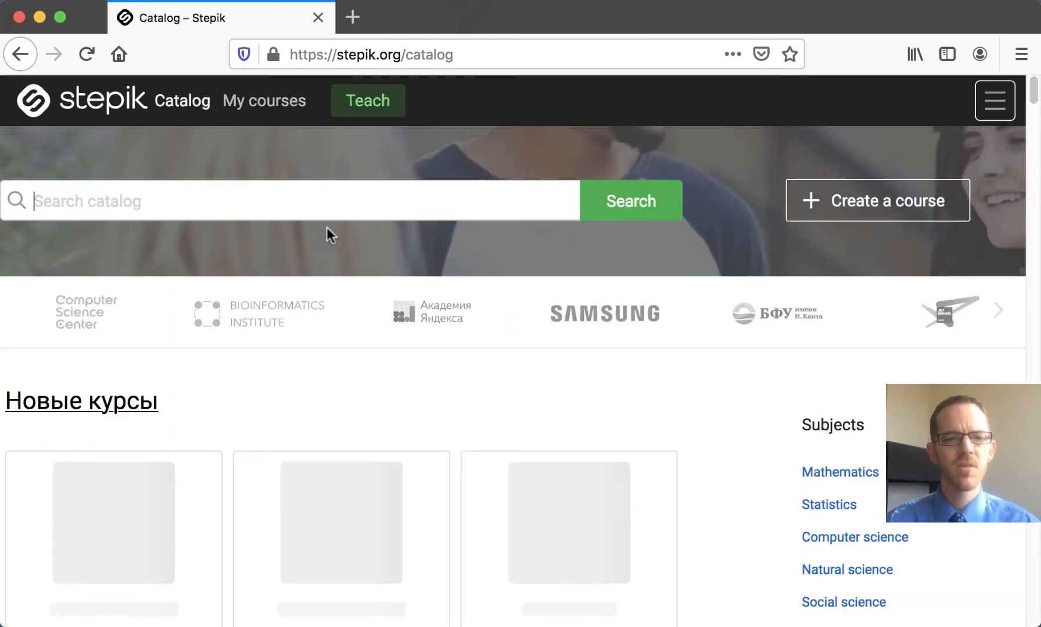
# Step: Open the Usability Study course from the account's own courses and start editing its syllabus
pyautogui.click(298, 109)
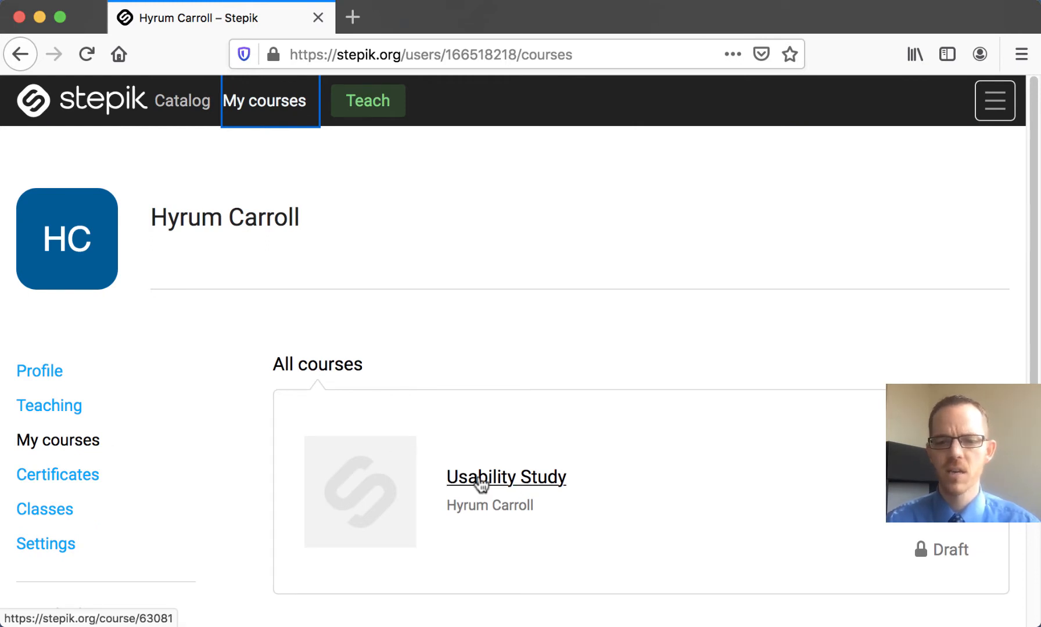
pyautogui.click(487, 482)
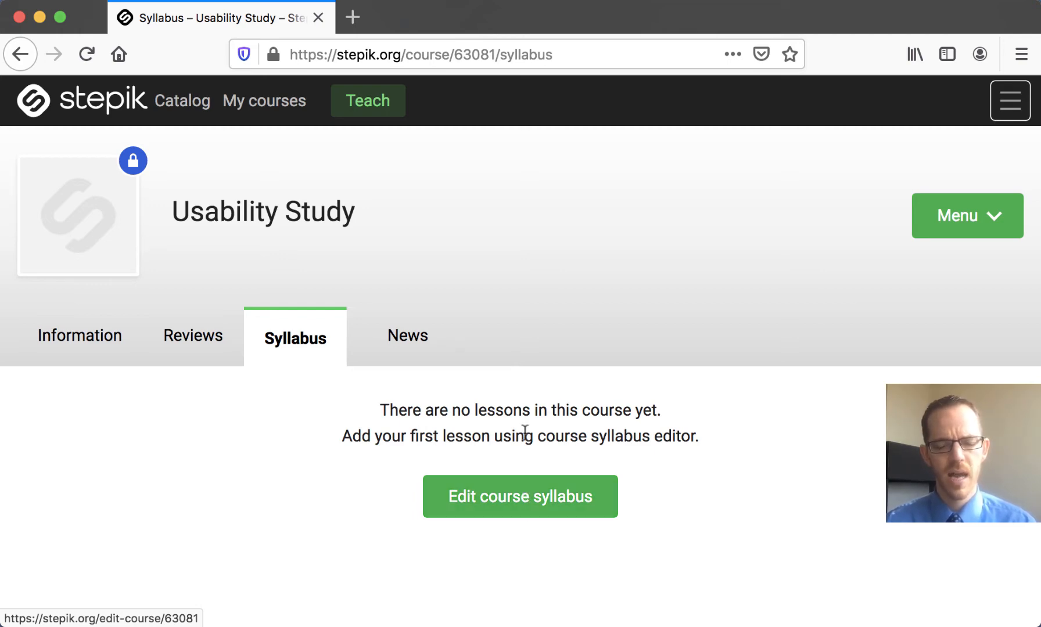
pyautogui.click(532, 498)
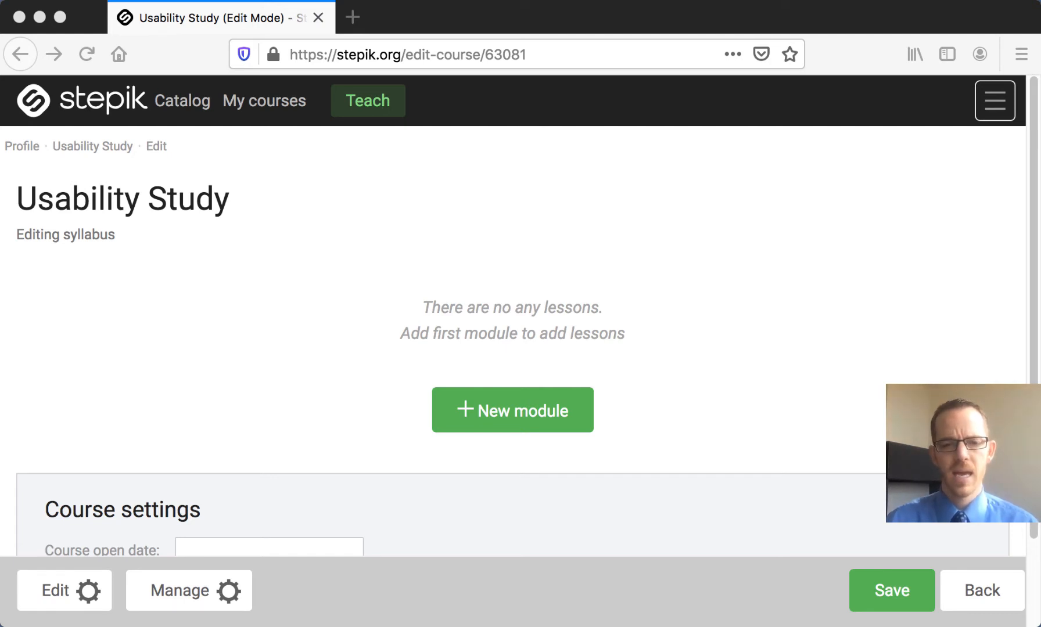
# Step: Add a new module named "Python Intro" to the course syllabus and save the course
pyautogui.click(532, 416)
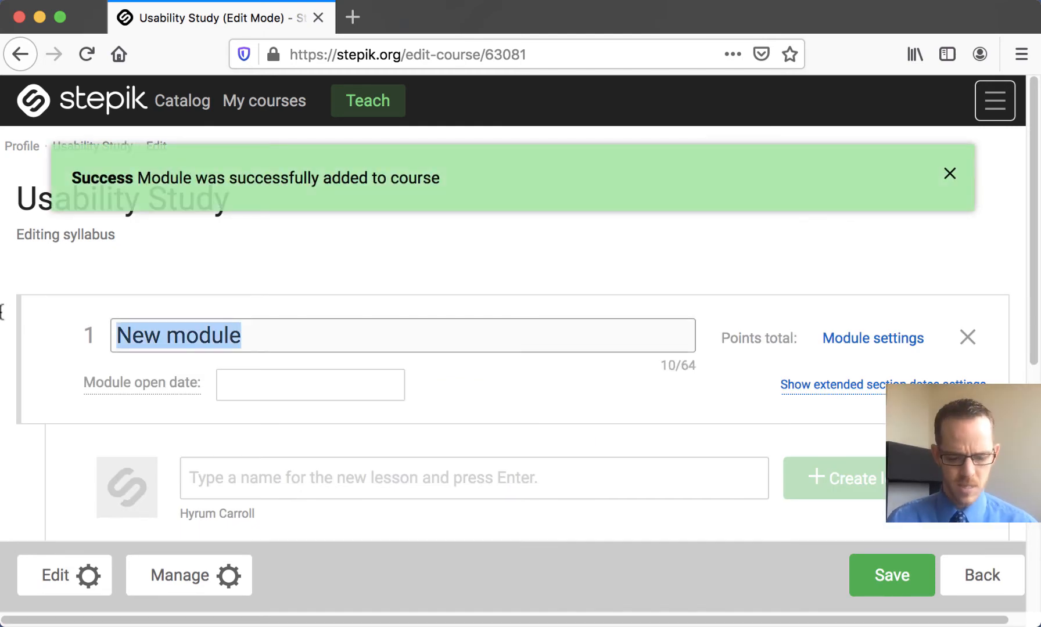
pyautogui.write('Python In')
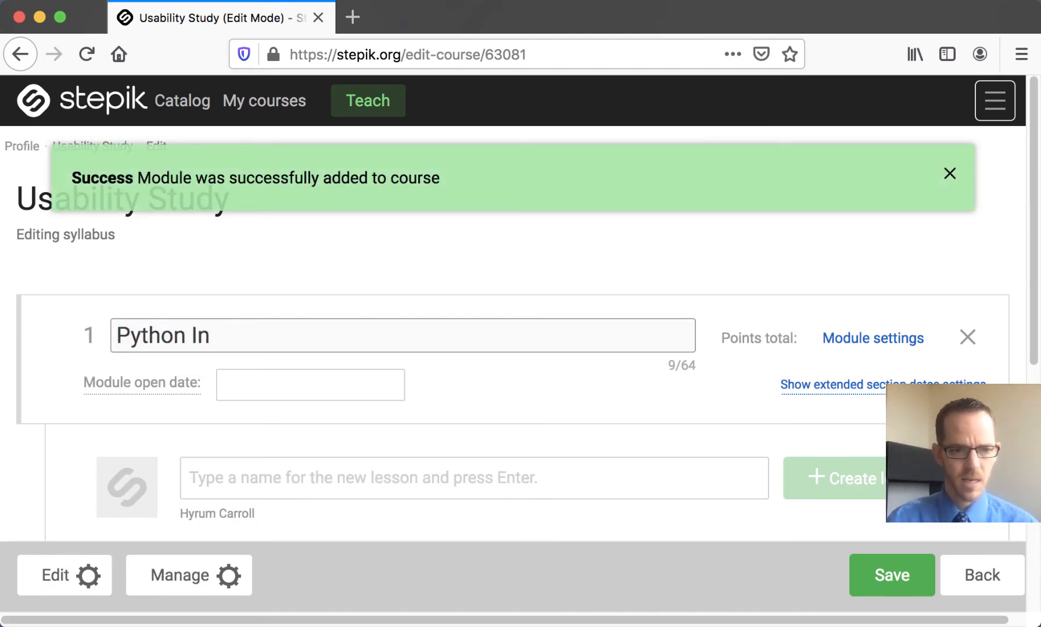
pyautogui.write('tro')
pyautogui.scroll(-2, 293, 323)
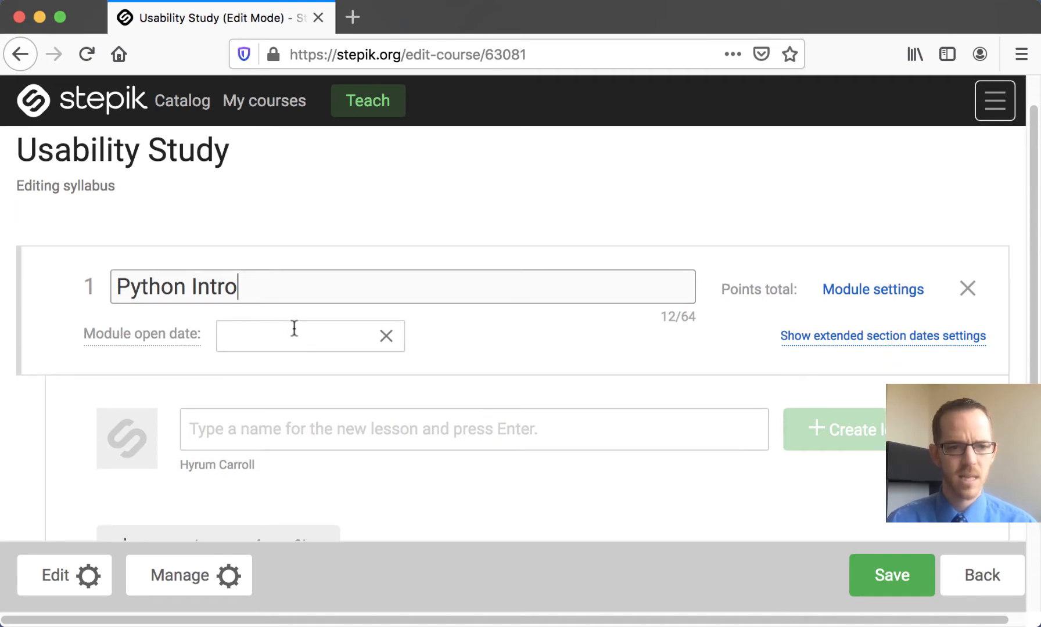
pyautogui.scroll(-2, 366, 341)
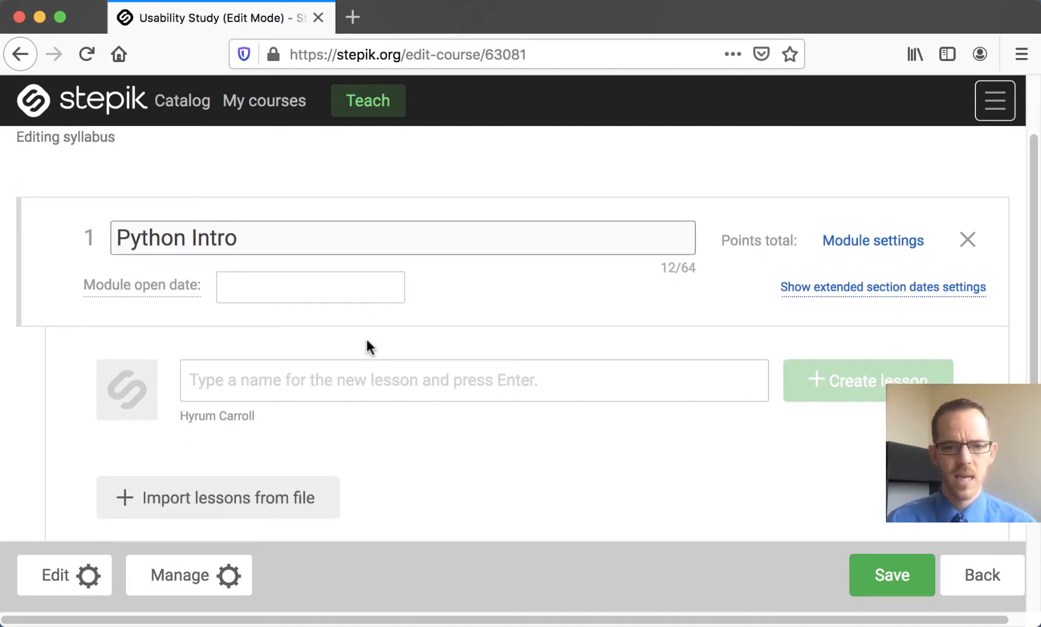
pyautogui.scroll(-1, 366, 341)
pyautogui.scroll(-1, 363, 341)
pyautogui.scroll(4, 362, 343)
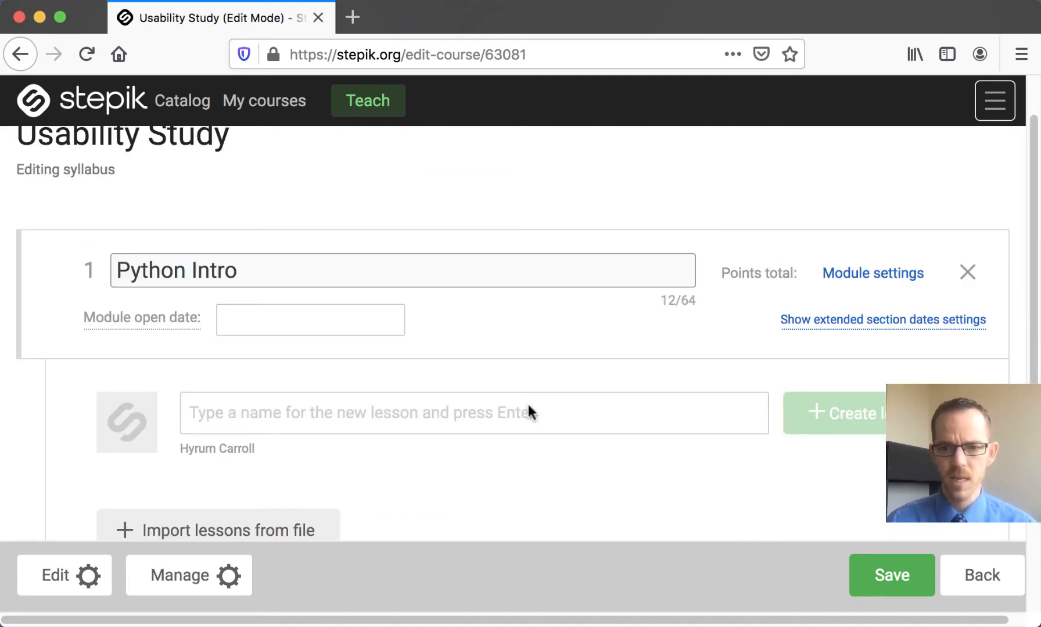
pyautogui.click(900, 574)
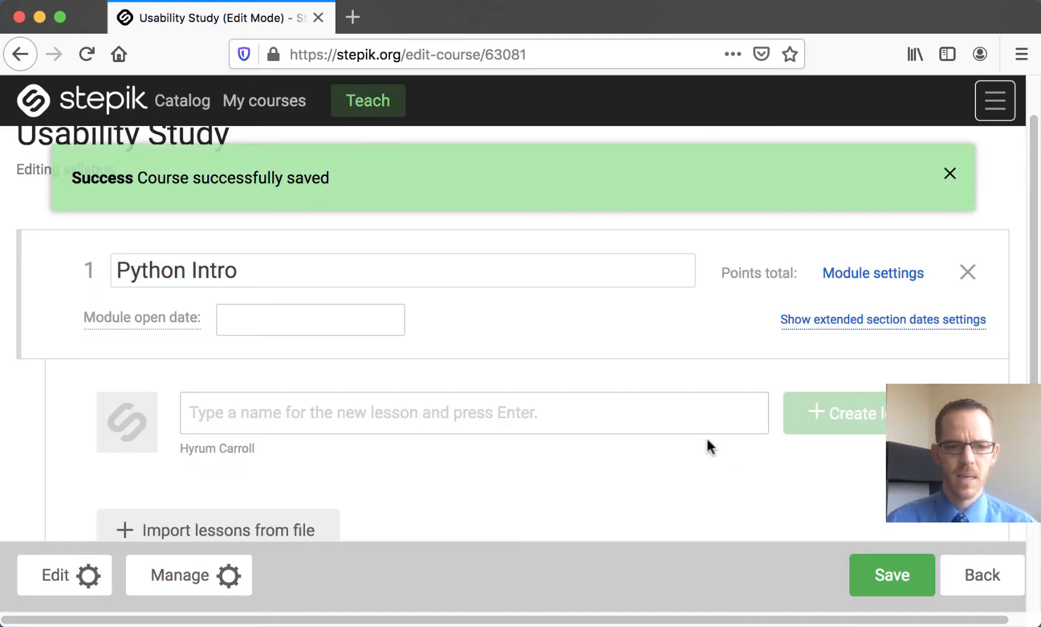
# Step: Create a lesson named "Input/output" in the Python Intro module
pyautogui.scroll(-5, 705, 443)
pyautogui.scroll(5, 494, 430)
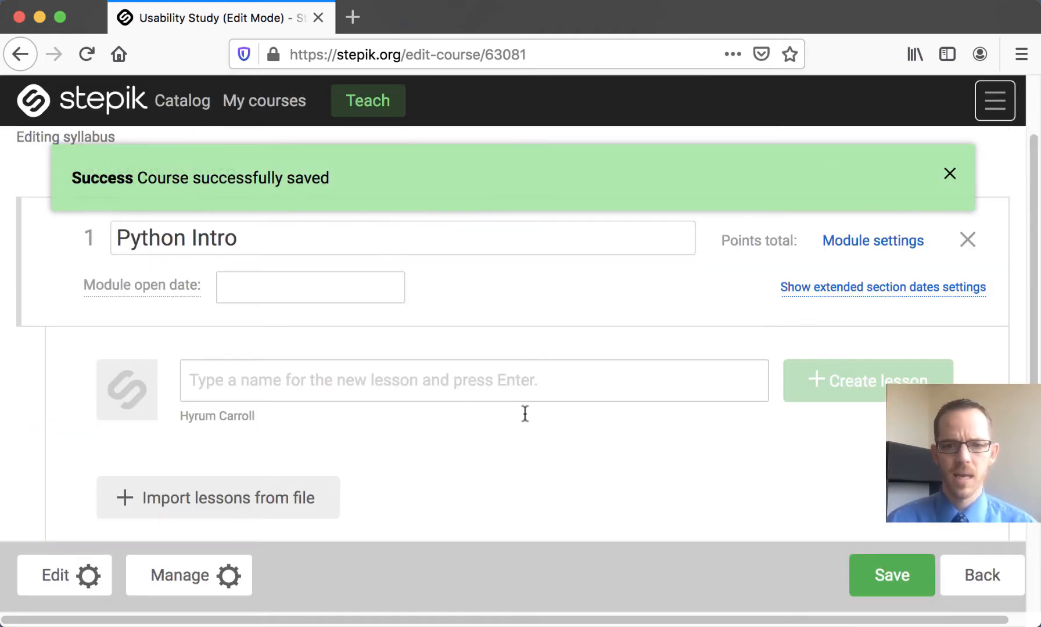
pyautogui.click(504, 382)
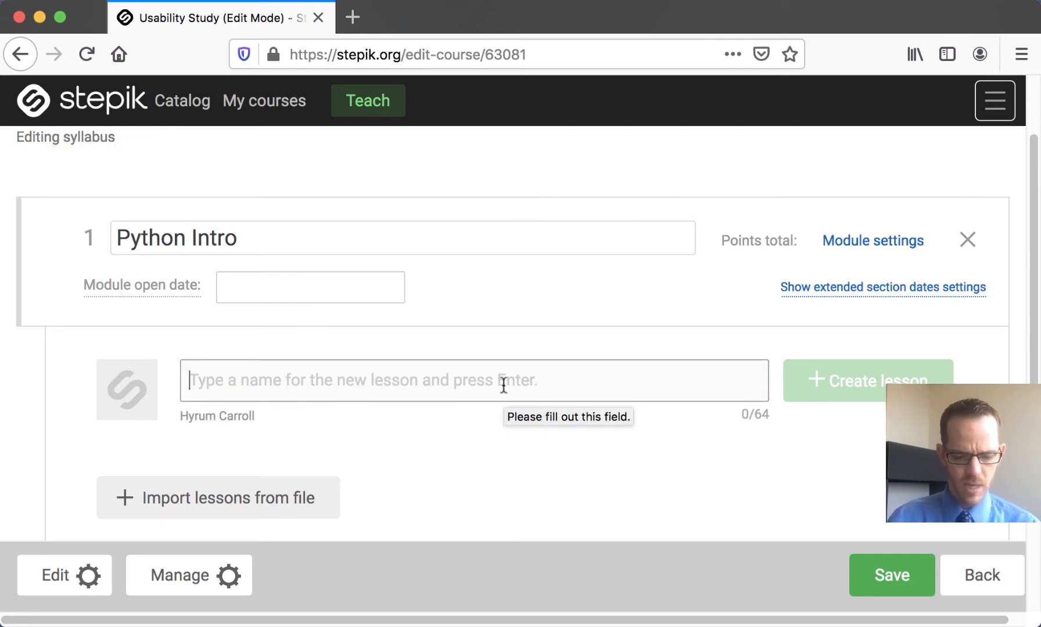
pyautogui.write('I')
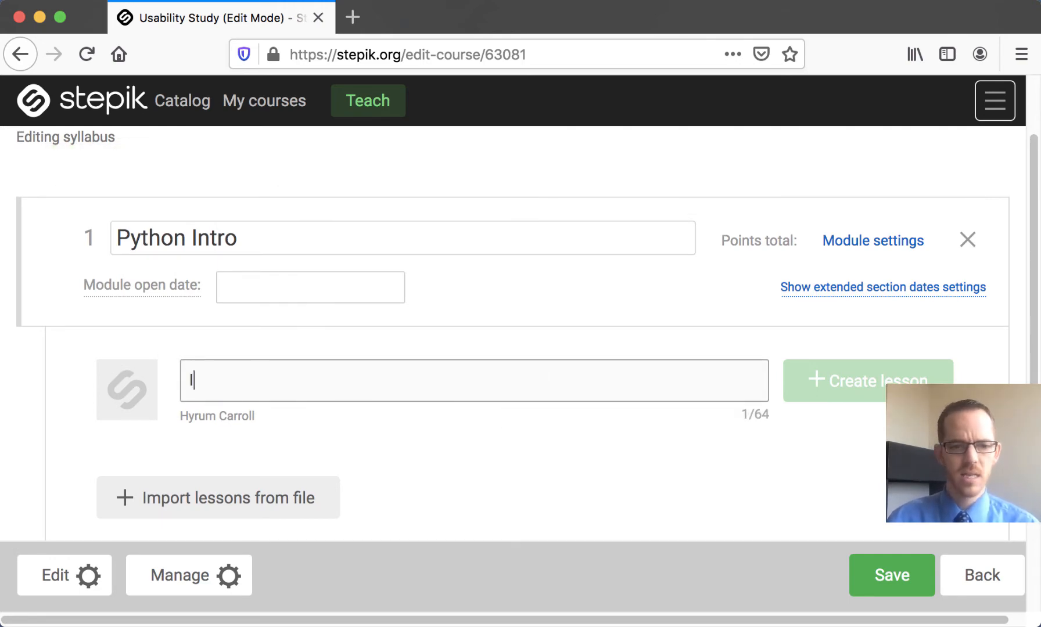
pyautogui.write('nput/output')
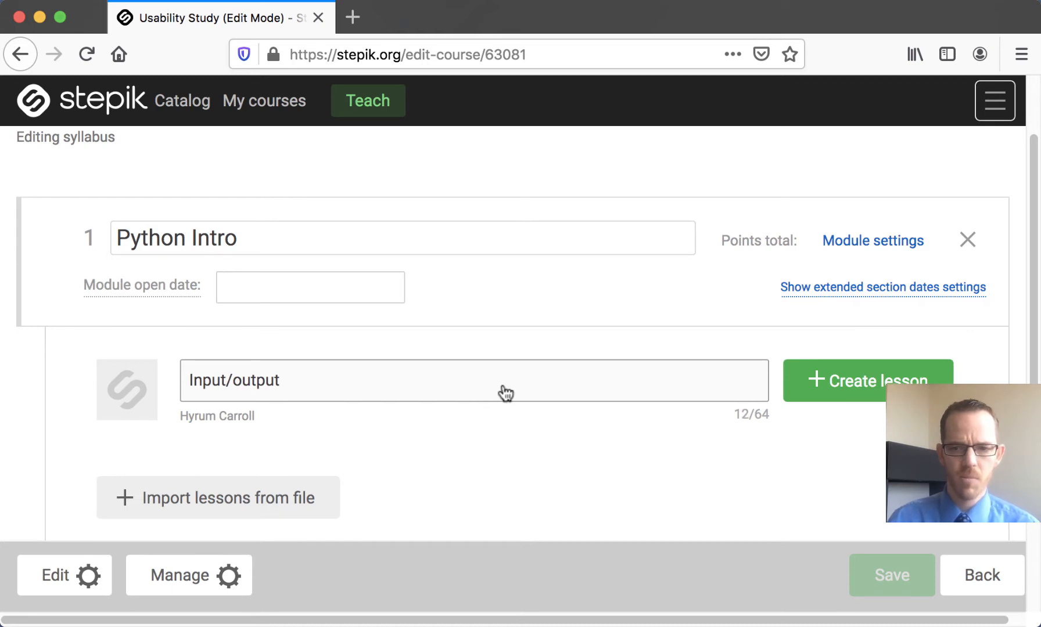
pyautogui.click(905, 381)
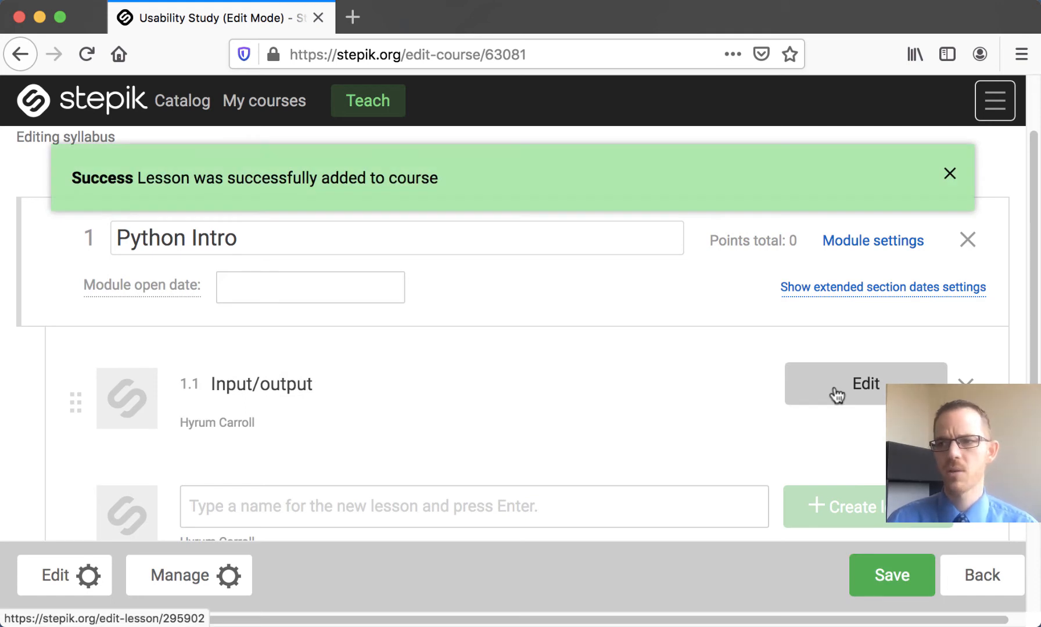
# Step: Open the Input/output lesson for editing and replace its step 1 text with "Introduction to the topic goes here."
pyautogui.click(837, 394)
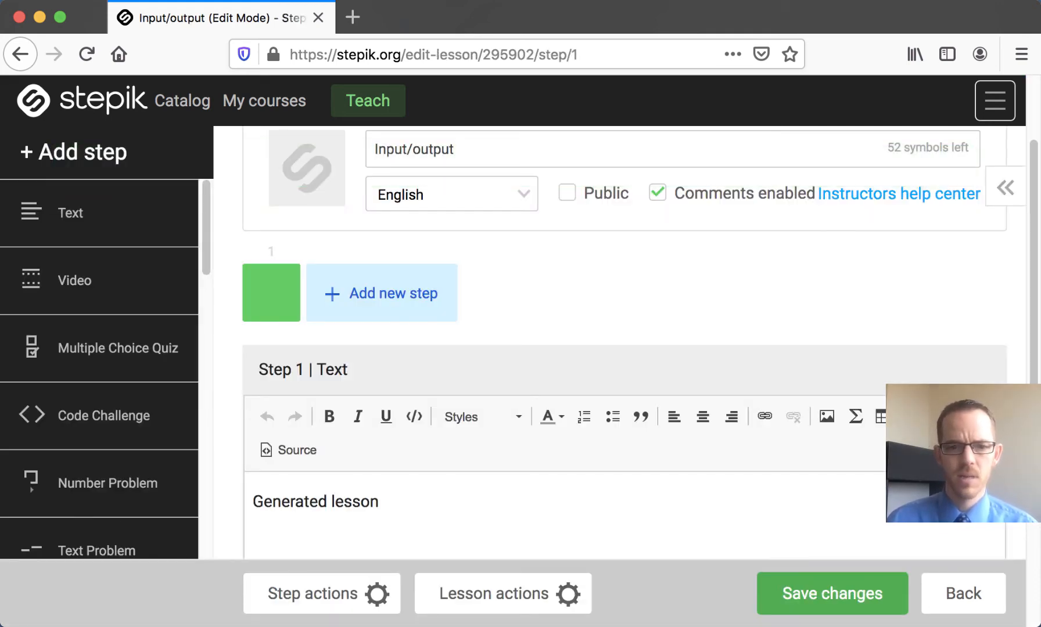
pyautogui.press('super+Tab')
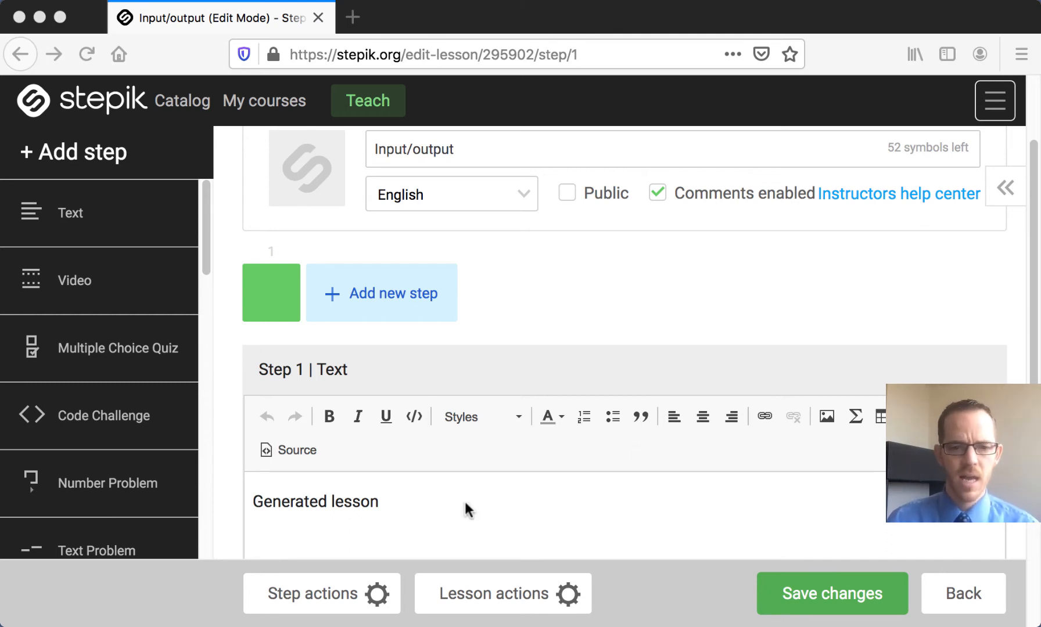
pyautogui.tripleClick(344, 499)
pyautogui.click(344, 500)
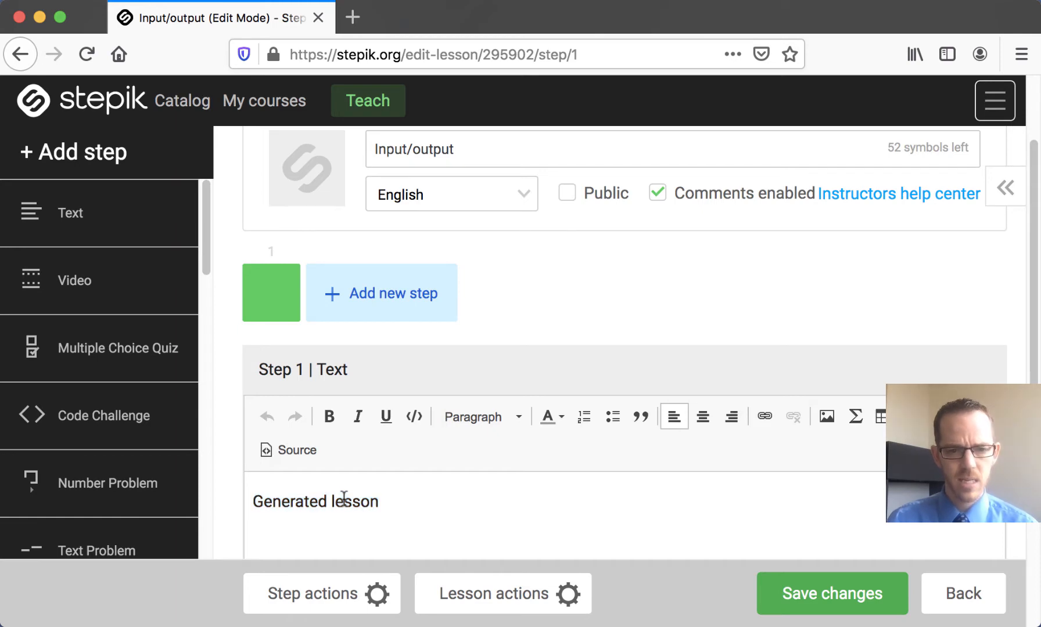
pyautogui.press('super+a')
pyautogui.write('Introduction to the topic goes here.')
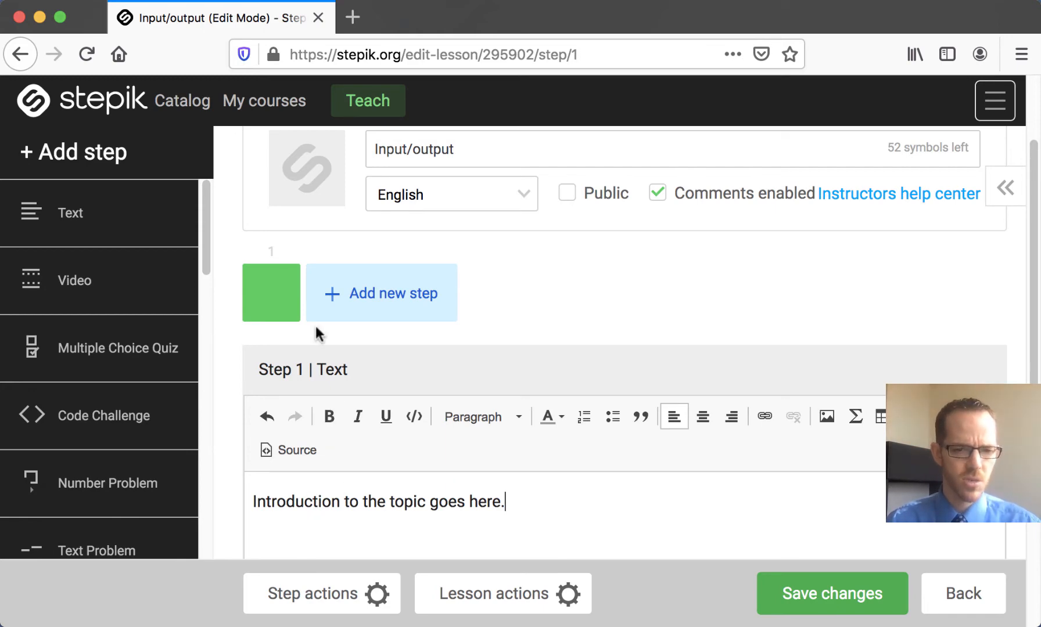
# Step: Add a Code Challenge as a new step of the Input/output lesson
pyautogui.scroll(-3, 500, 500)
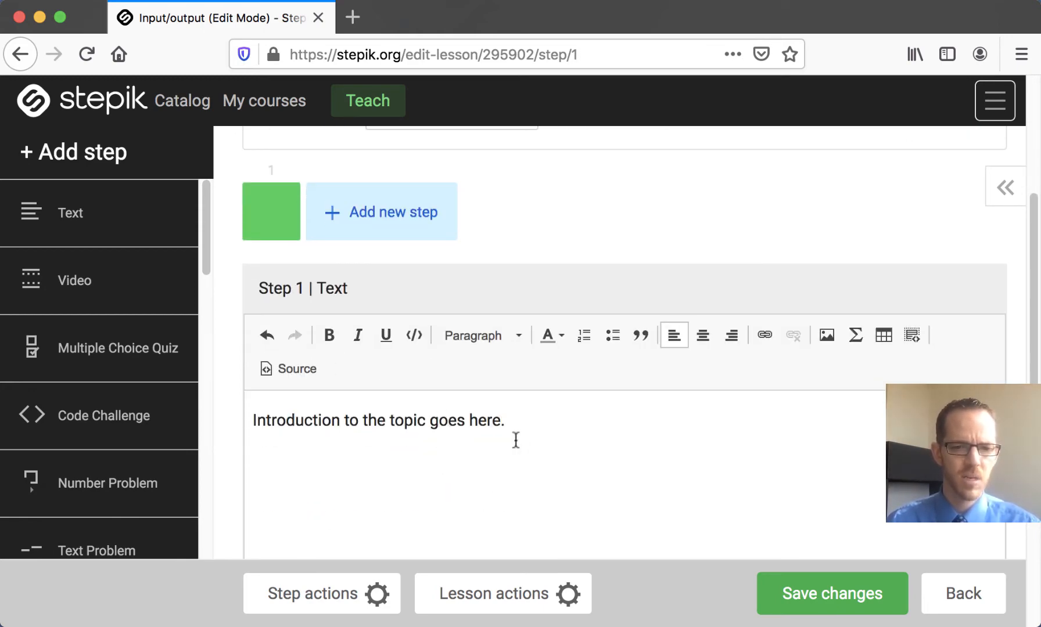
pyautogui.scroll(-5, 514, 439)
pyautogui.scroll(5, 515, 439)
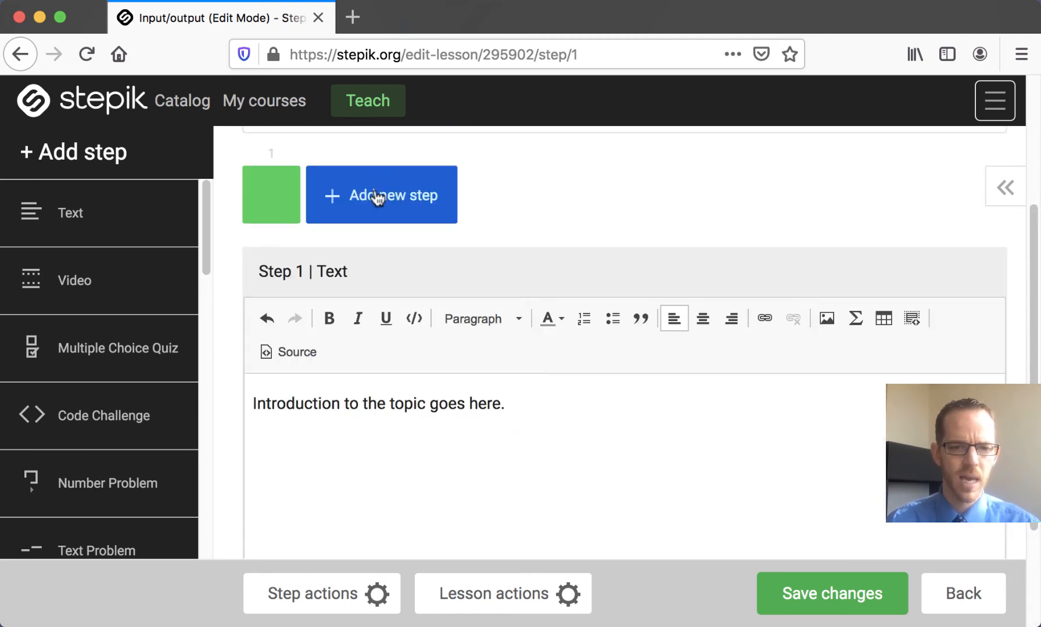
pyautogui.scroll(3, 378, 200)
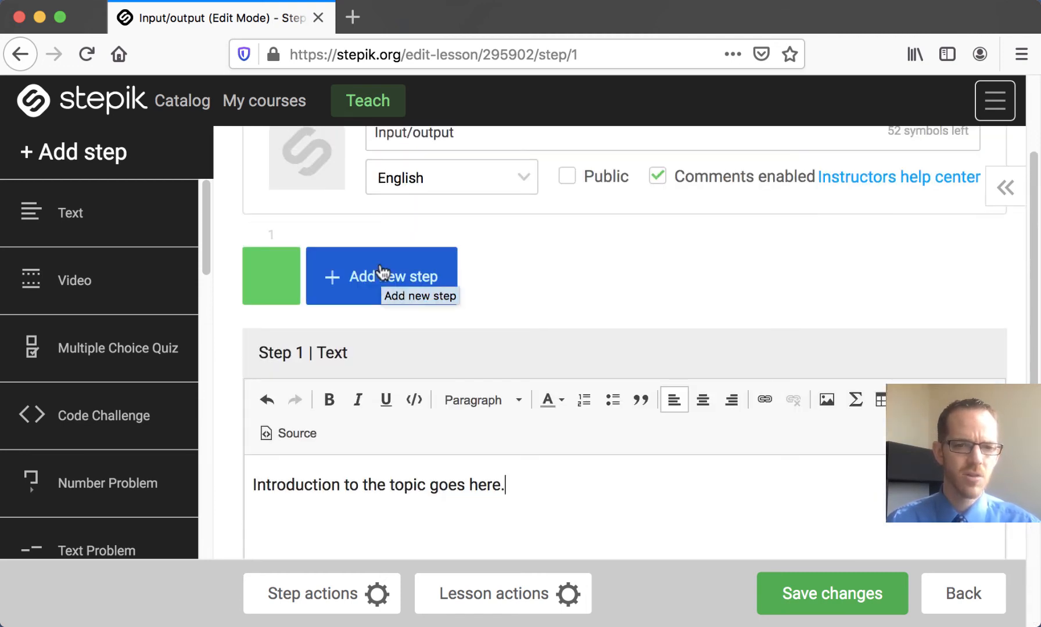
pyautogui.click(381, 273)
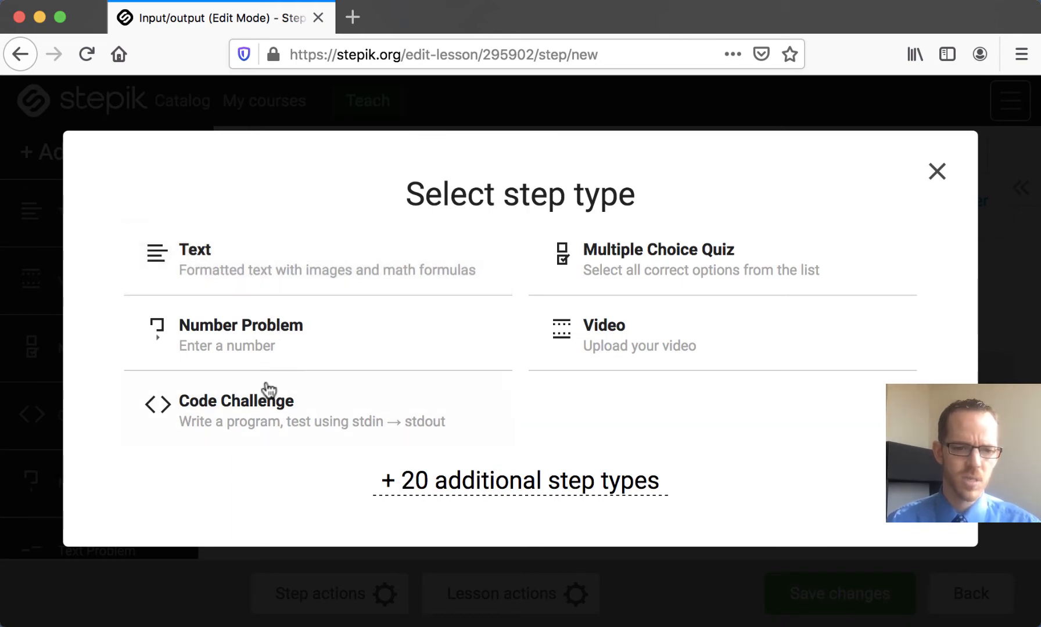
pyautogui.click(240, 406)
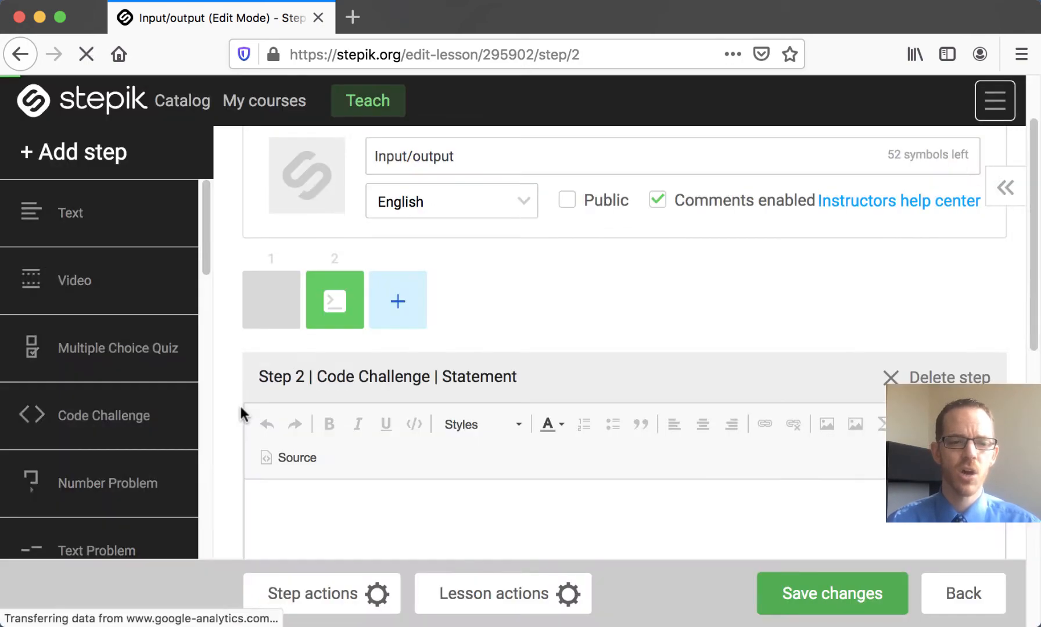
# Step: Replace the code challenge's statement with "Write a Python script that requests two numbers from the user and displays their sum."
pyautogui.scroll(-2, 437, 373)
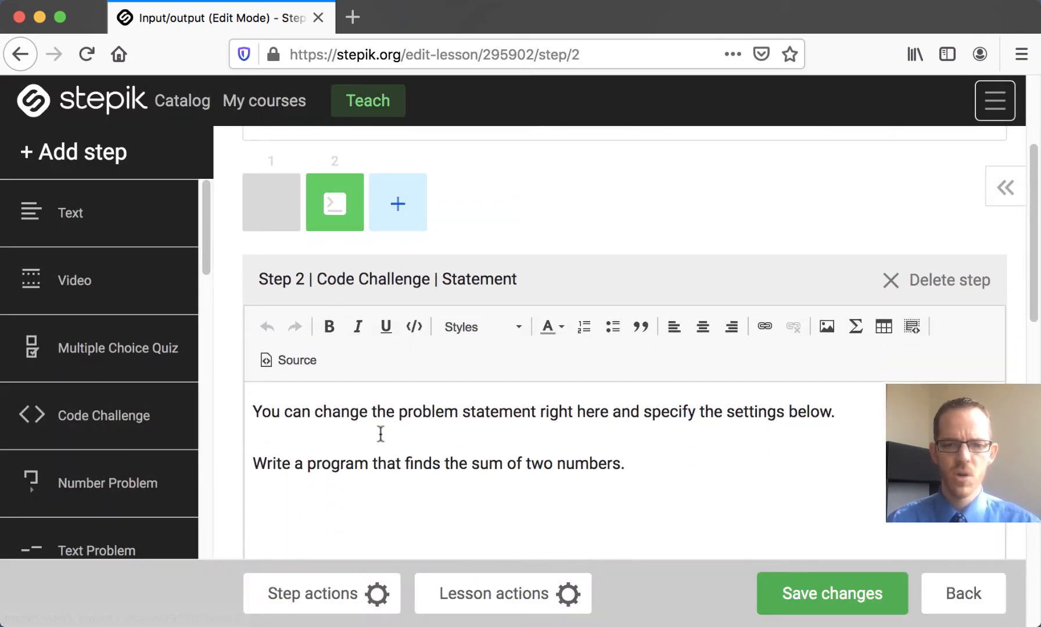
pyautogui.press('super+Tab')
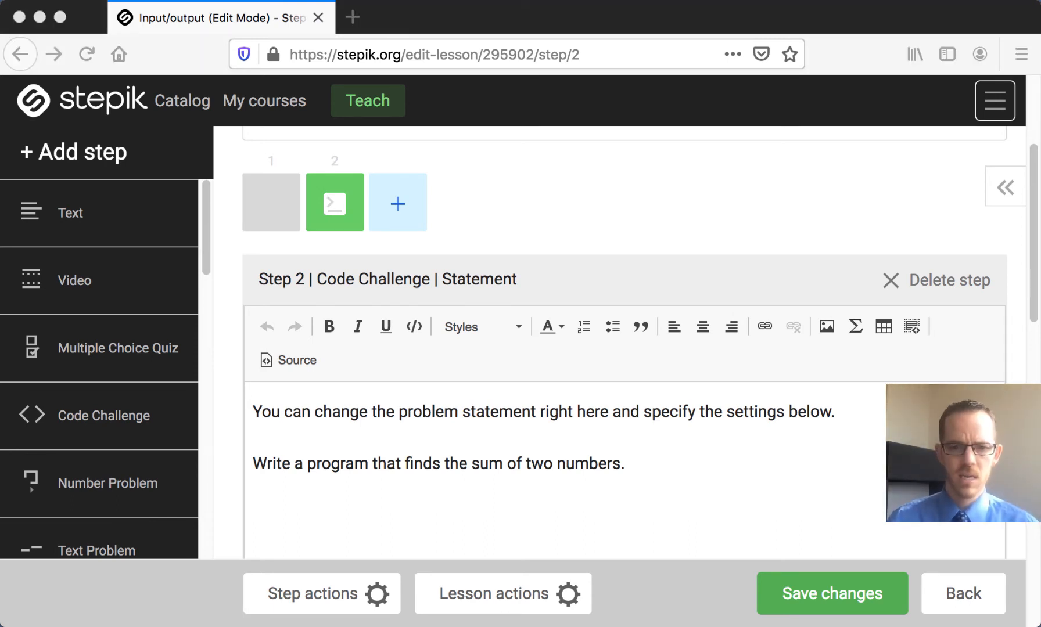
pyautogui.click(521, 455)
pyautogui.press('super+a')
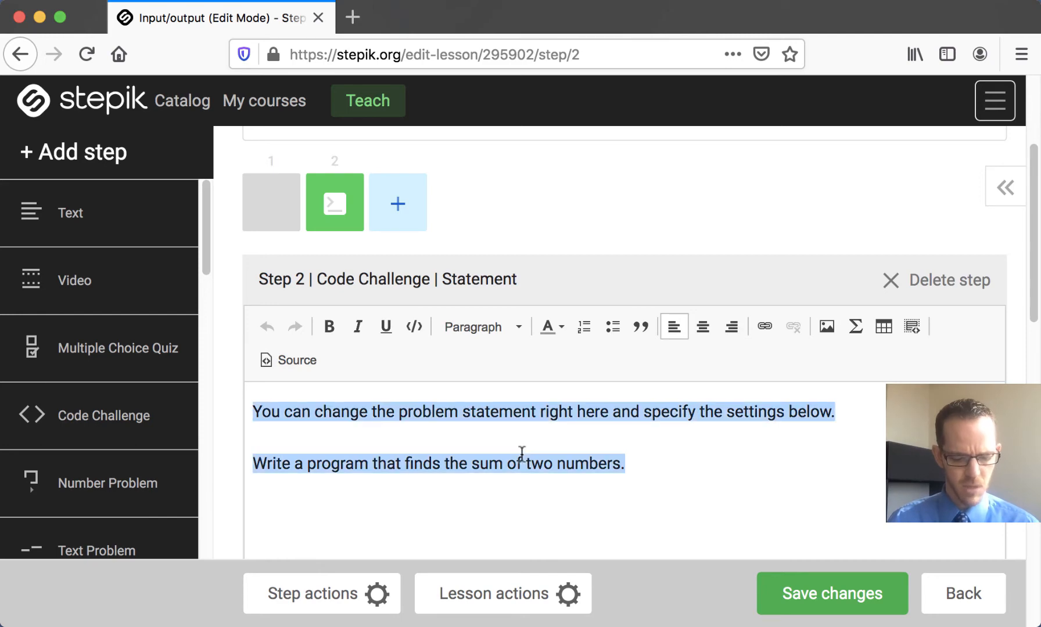
pyautogui.press('super+v')
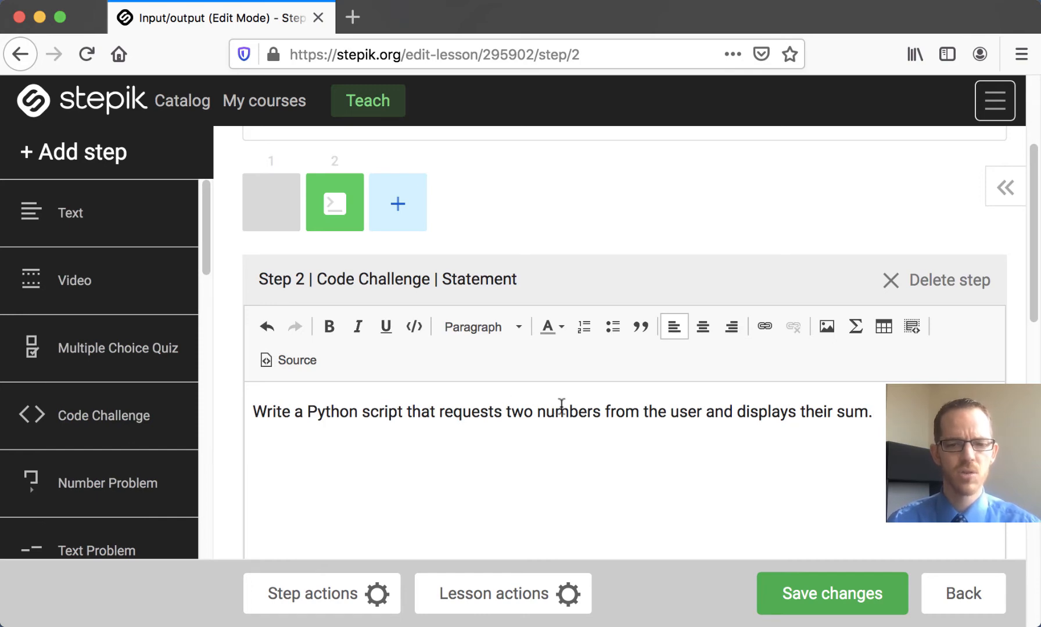
# Step: Replace the input of the code challenge's test case #1 with 3 and 7 on separate lines
pyautogui.scroll(-5, 750, 412)
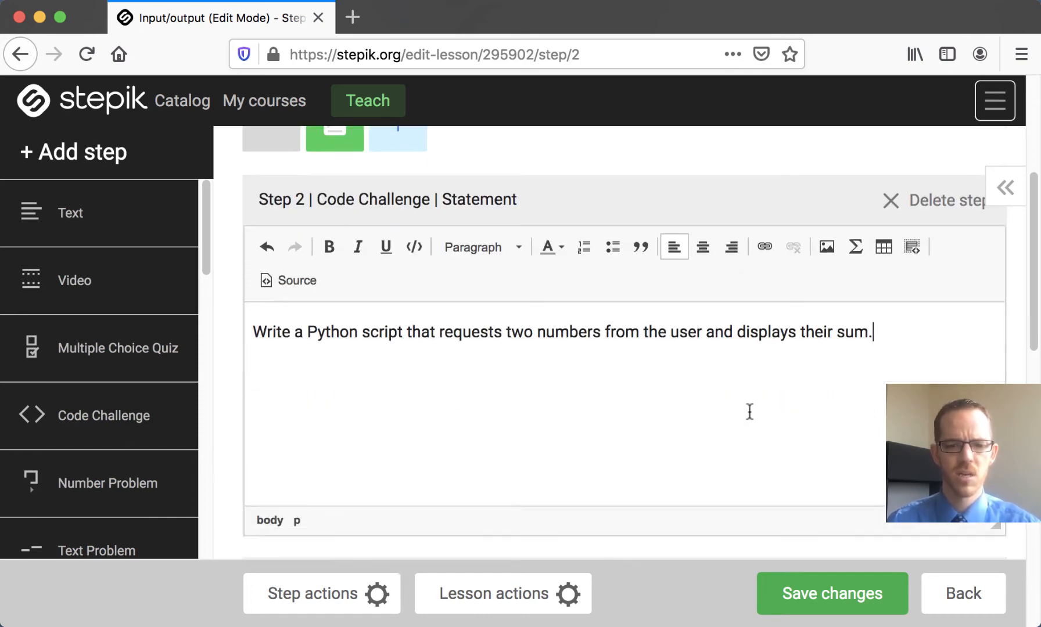
pyautogui.scroll(-5, 685, 399)
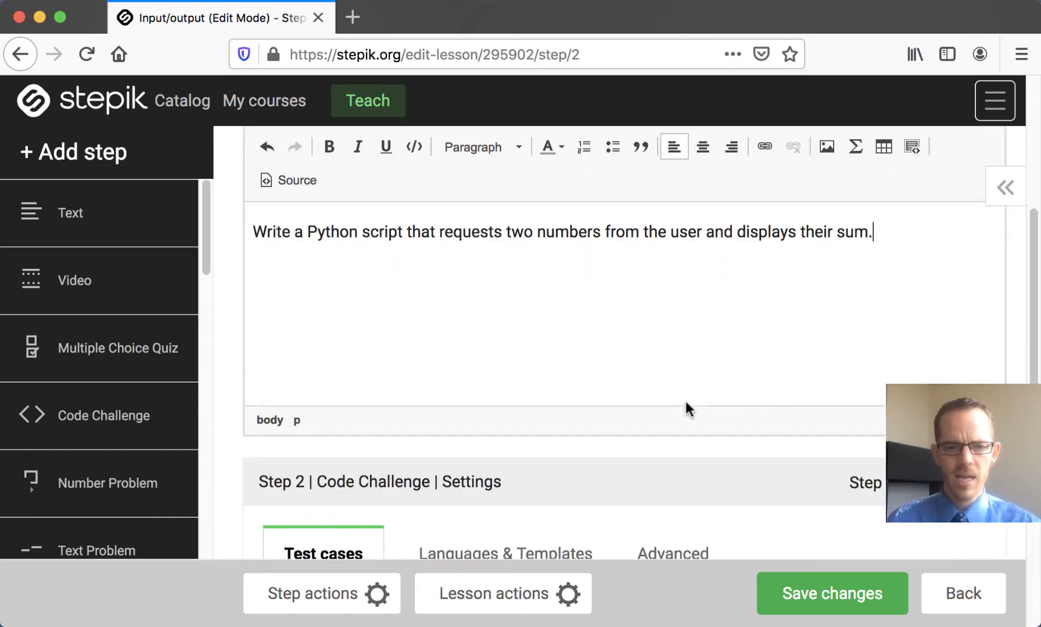
pyautogui.scroll(-10, 684, 395)
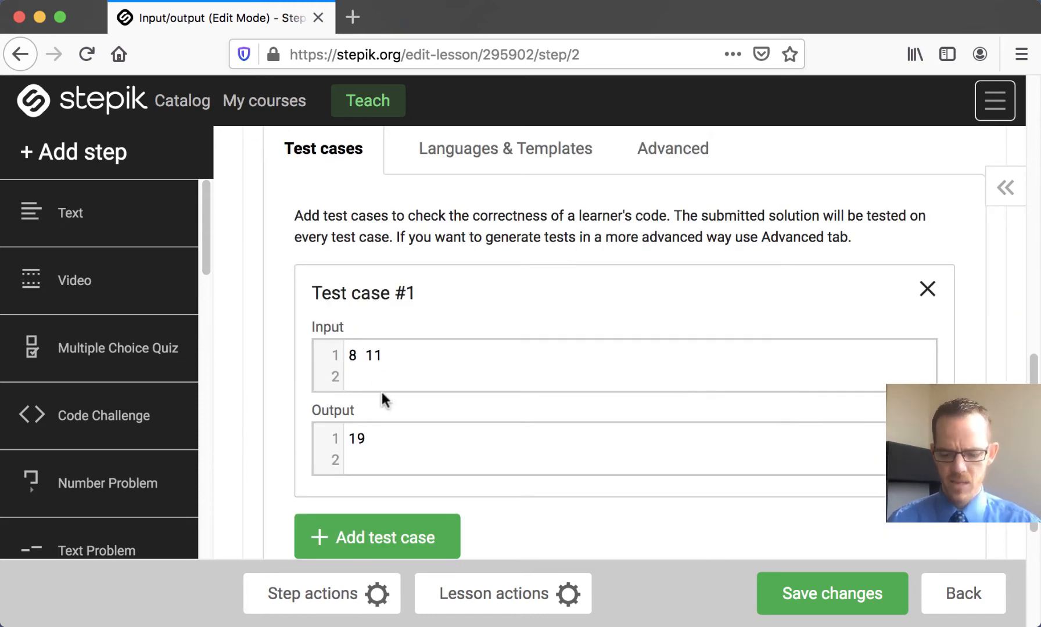
pyautogui.press('BackSpace')
pyautogui.write('3')
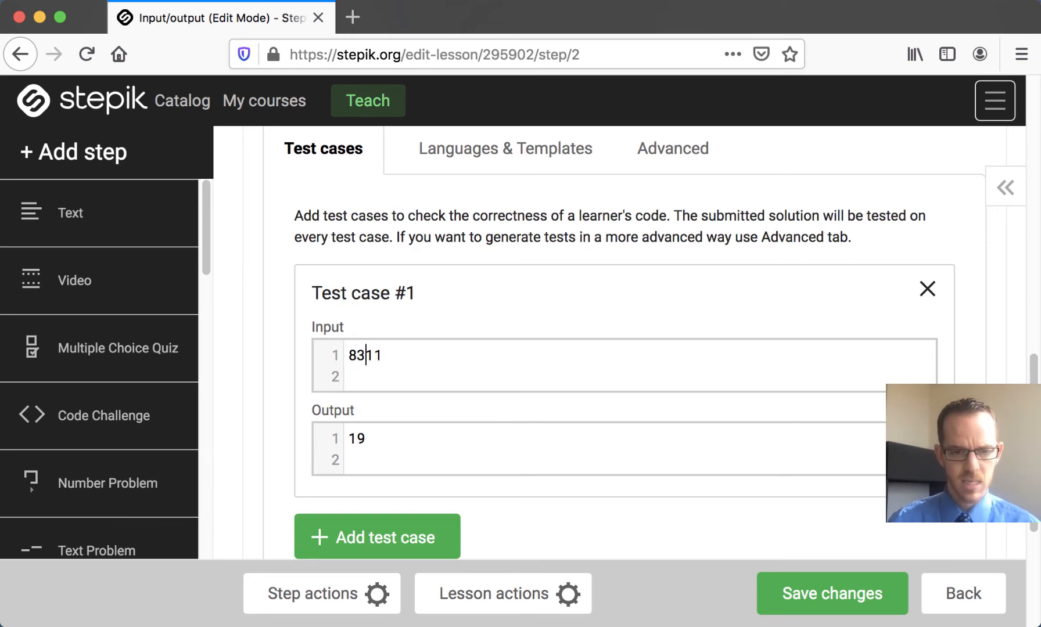
pyautogui.press('BackSpace')
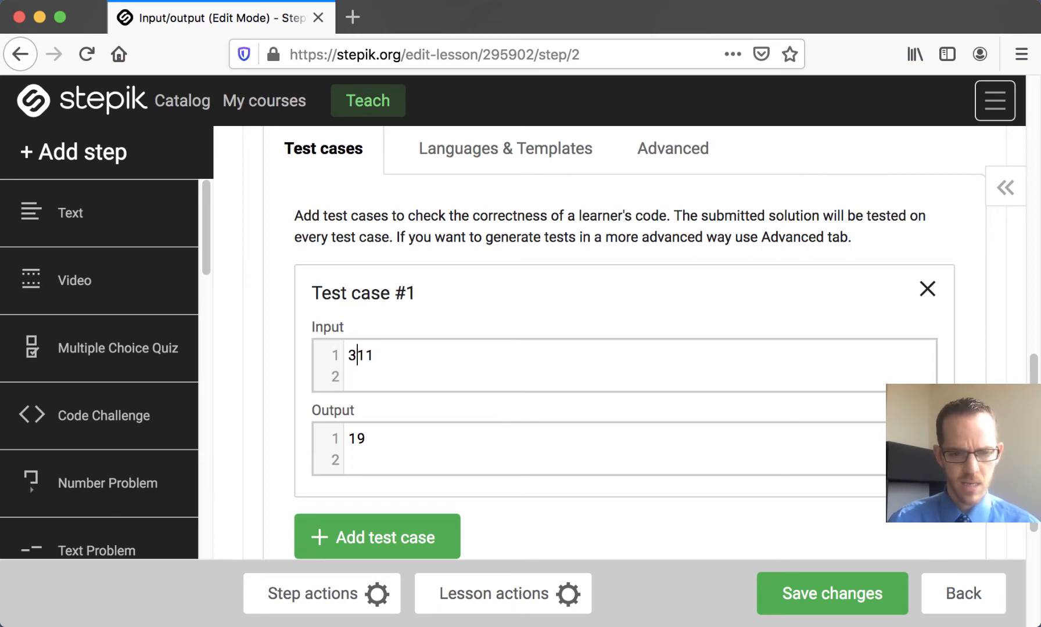
pyautogui.press('Return')
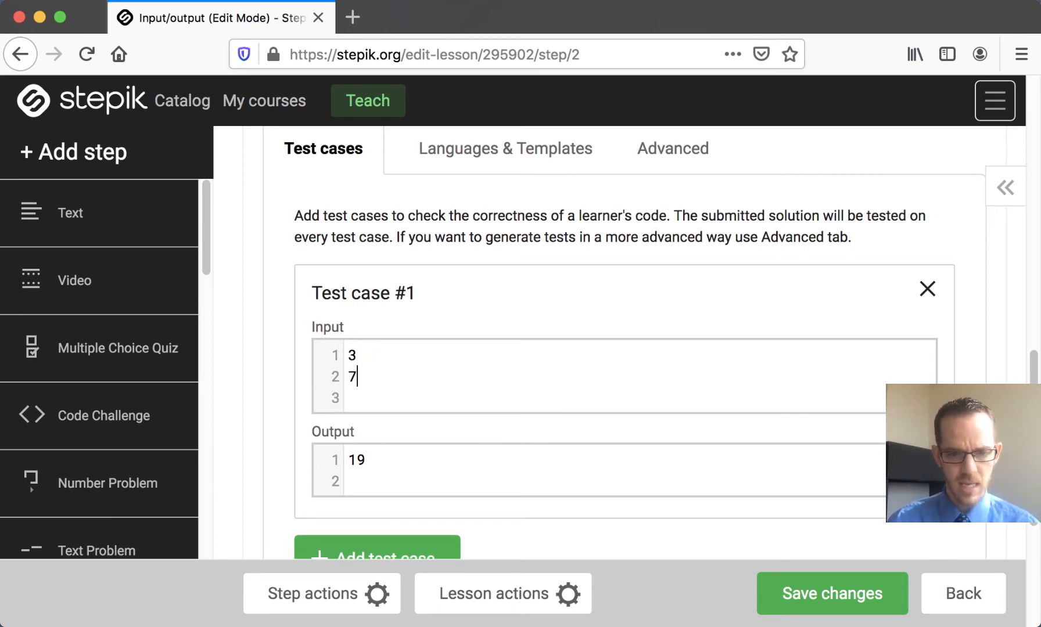
pyautogui.press('Delete')
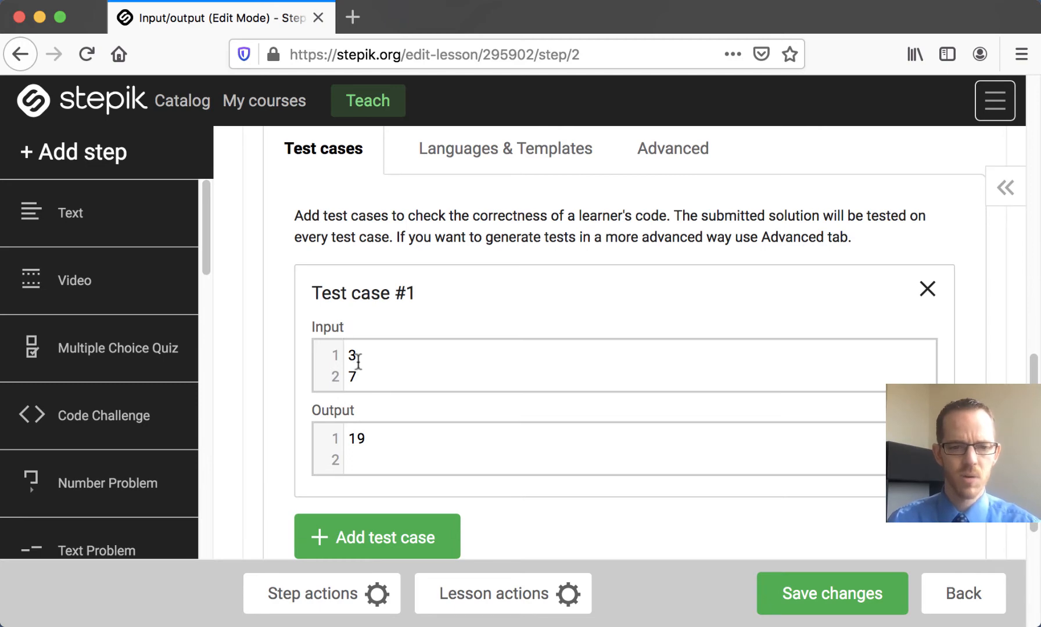
# Step: Replace test case #1's output with "Please enter a number: Please enter another number: The sum is 10"
pyautogui.press('super+Tab')
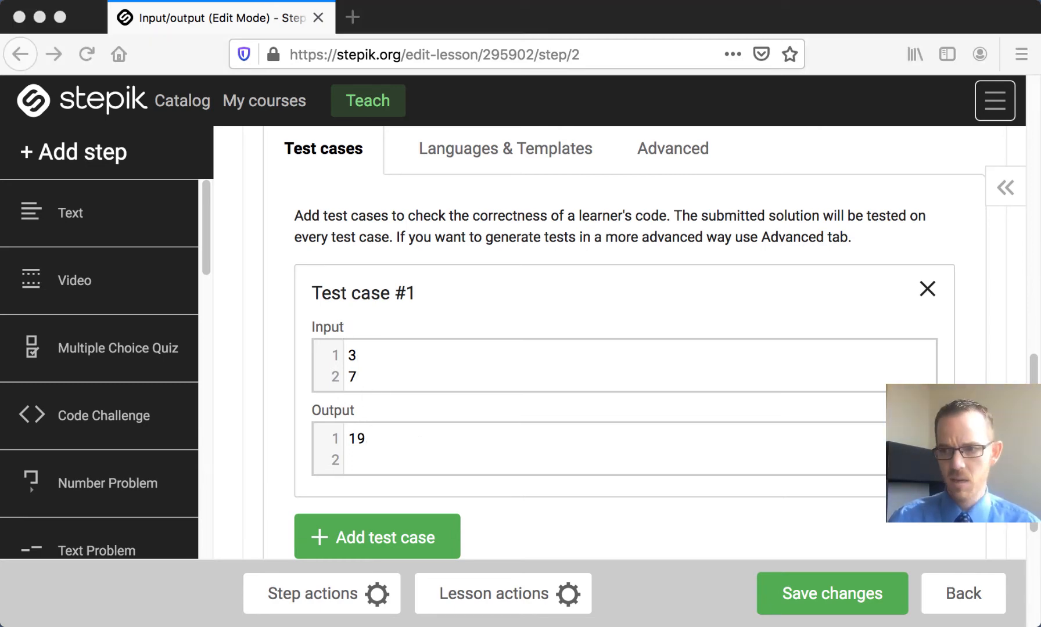
pyautogui.click(502, 444)
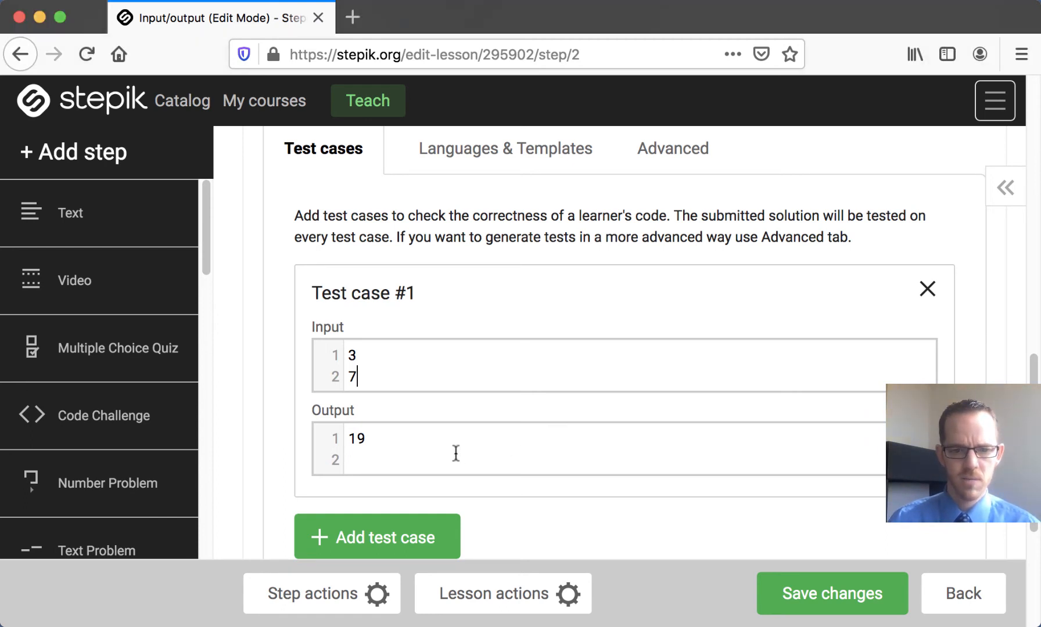
pyautogui.moveTo(445, 460); pyautogui.dragTo(356, 424)
pyautogui.press('super+v')
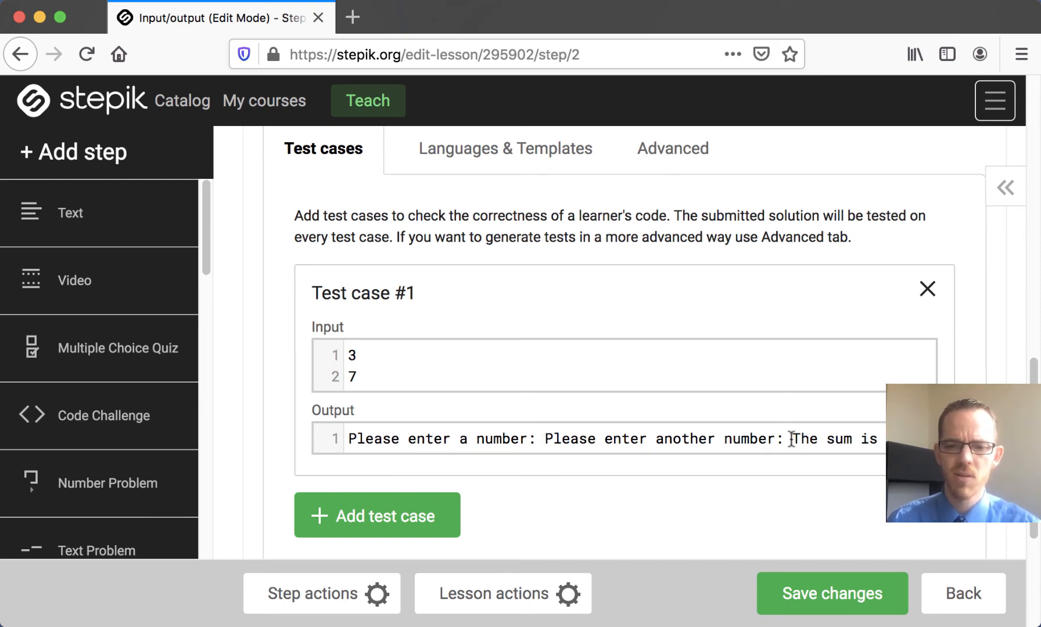
pyautogui.scroll(-3, 695, 460)
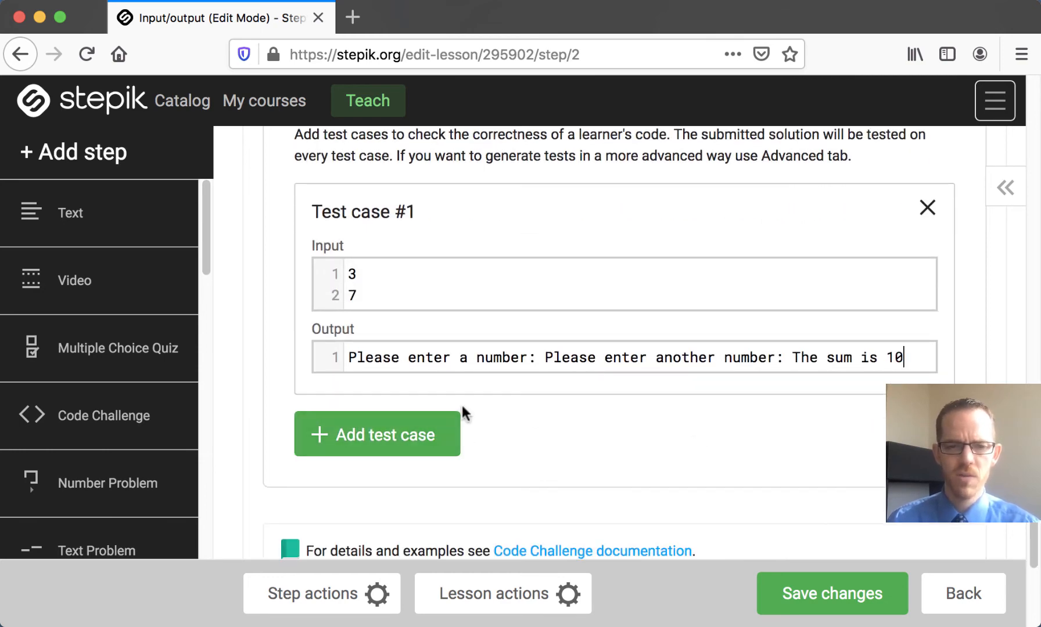
# Step: Add test case #2 with inputs 11 and 13 on separate lines and output "Please enter a number: Please enter another number: The sum is 24"
pyautogui.scroll(2, 460, 403)
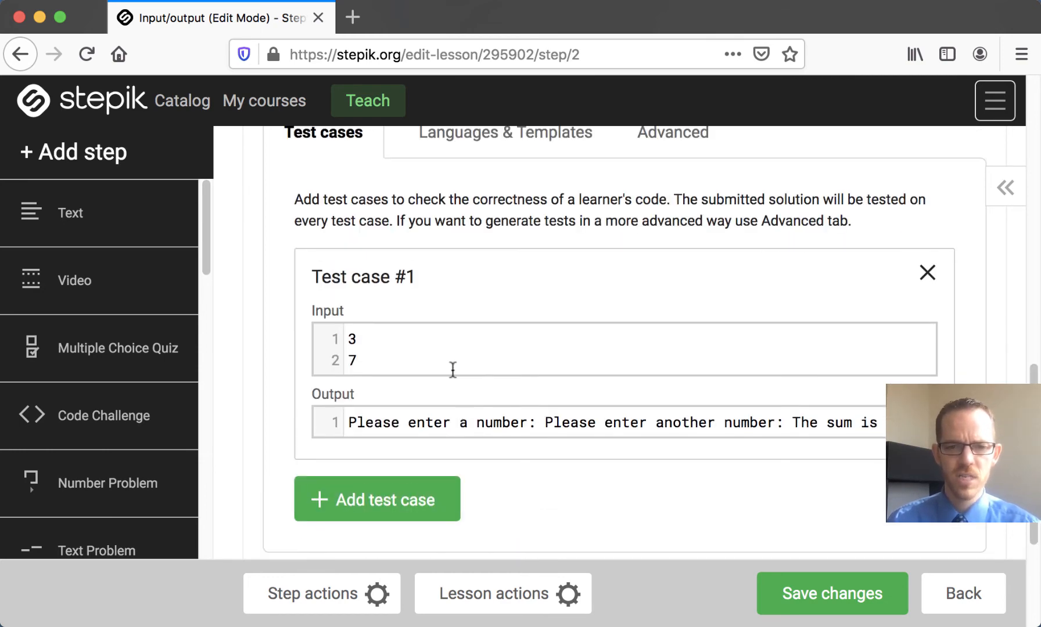
pyautogui.click(409, 509)
pyautogui.scroll(-5, 509, 493)
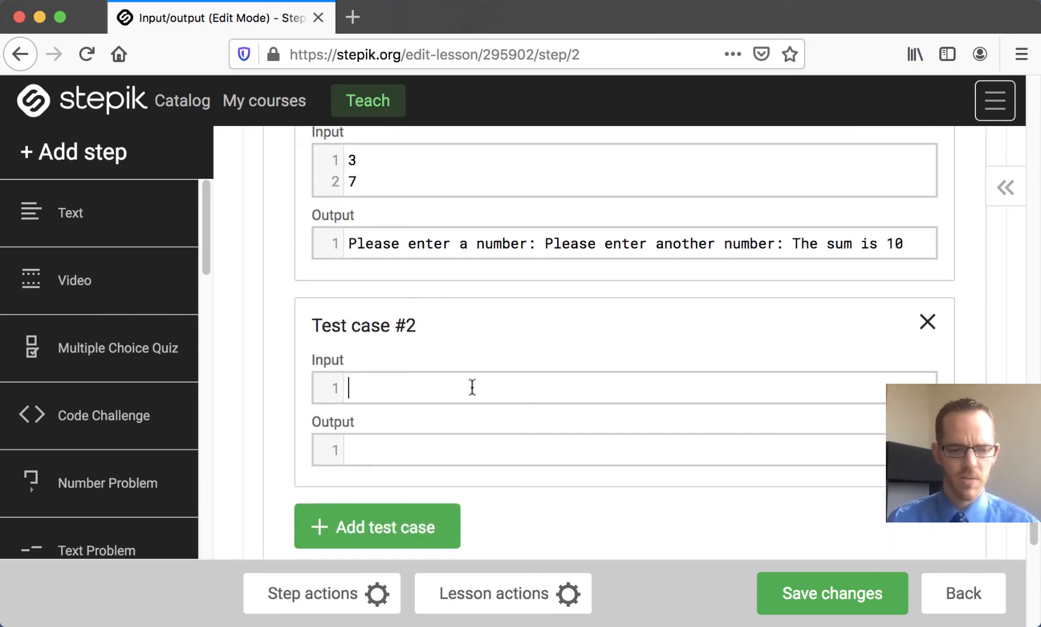
pyautogui.press('Return')
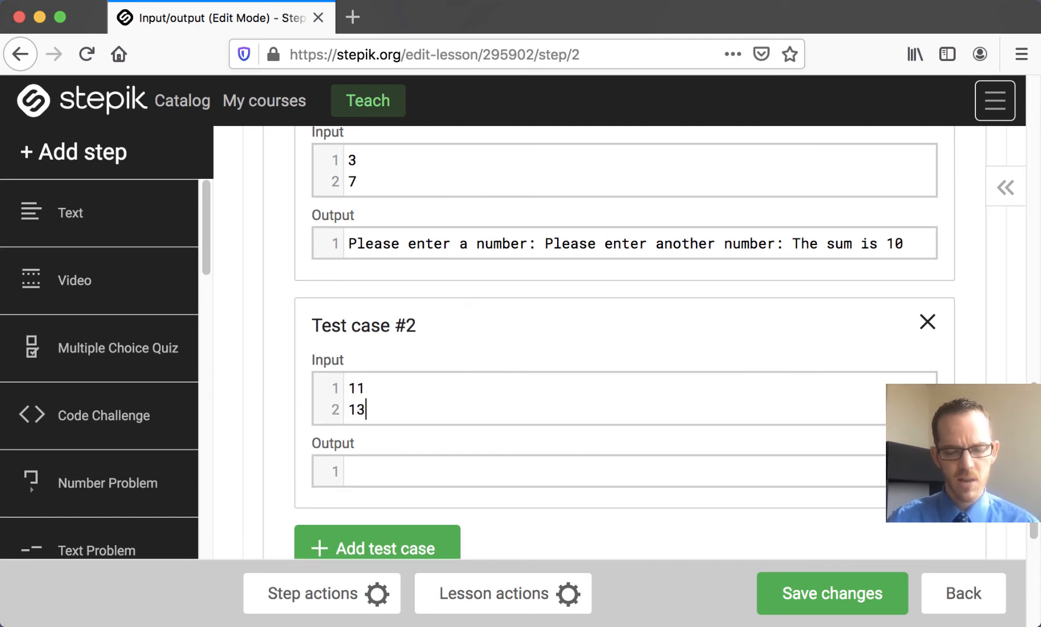
pyautogui.click(590, 471)
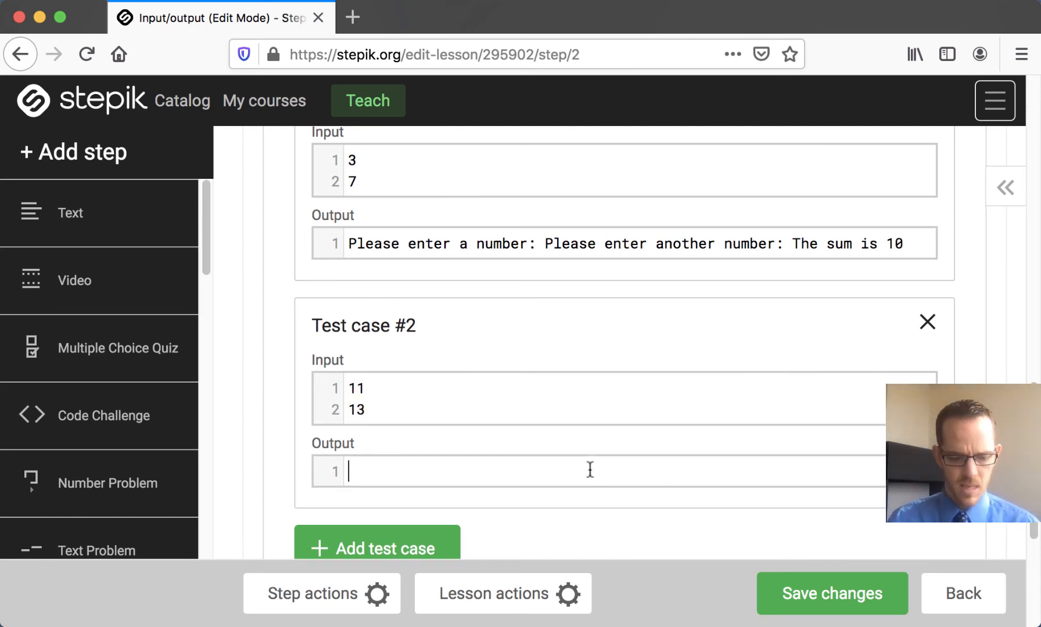
pyautogui.write('Please enter a number: Please enter another number: The sum is')
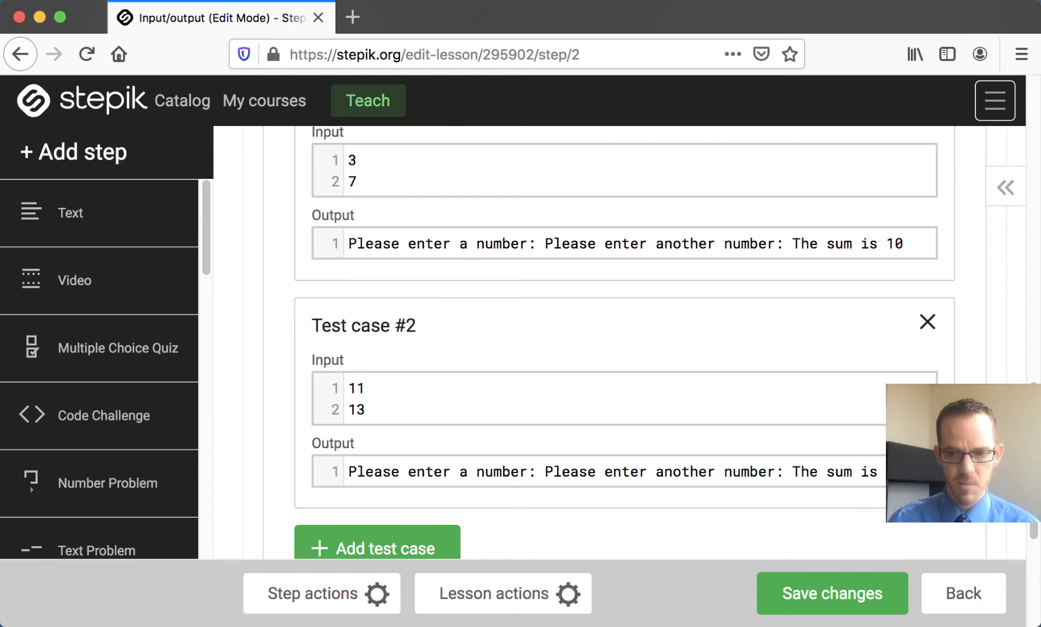
pyautogui.scroll(-3, 631, 361)
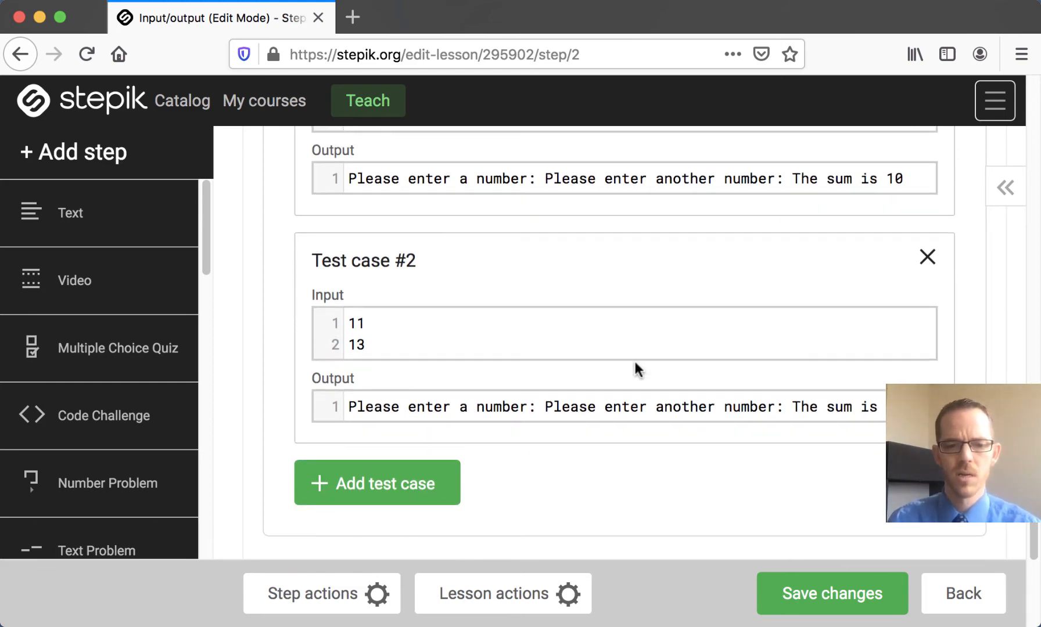
pyautogui.scroll(-5, 635, 363)
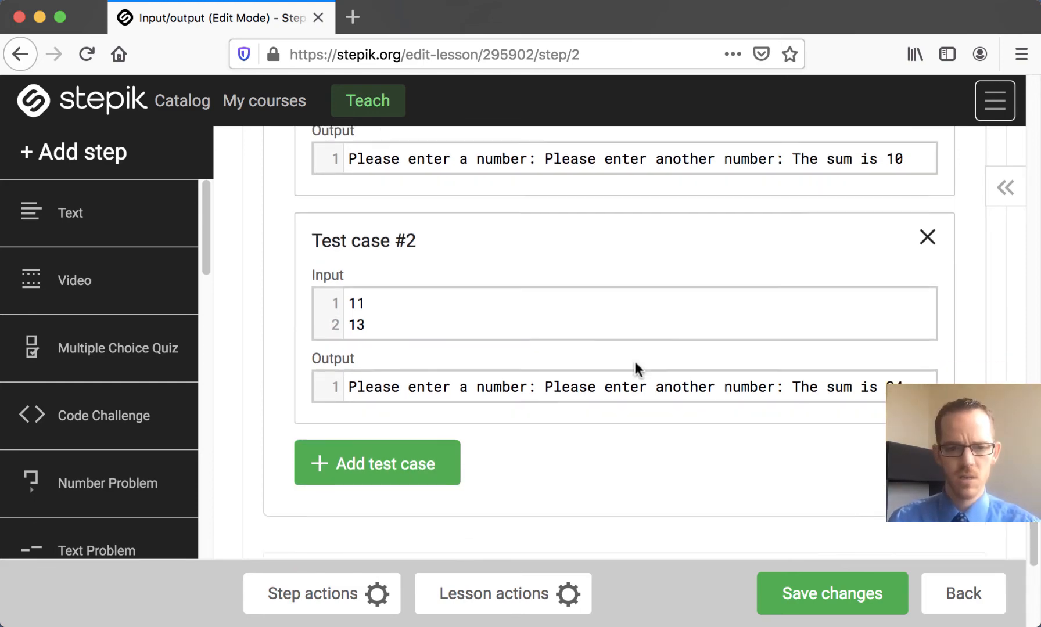
# Step: Restrict the code challenge's languages with the identifier "::python3" and save the changes
pyautogui.scroll(15, 635, 363)
pyautogui.scroll(7, 635, 363)
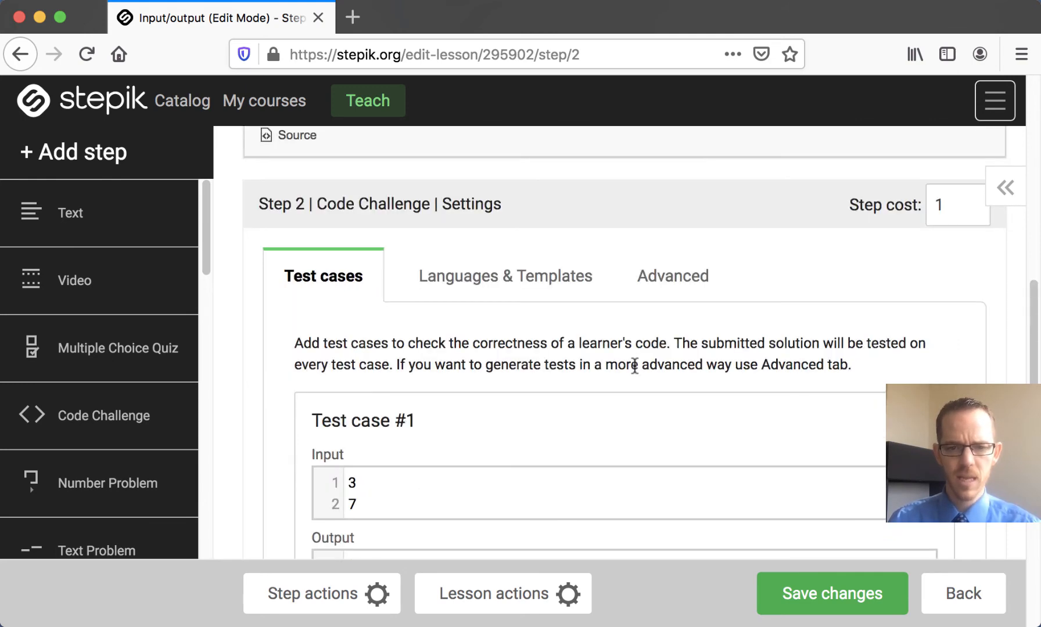
pyautogui.click(549, 281)
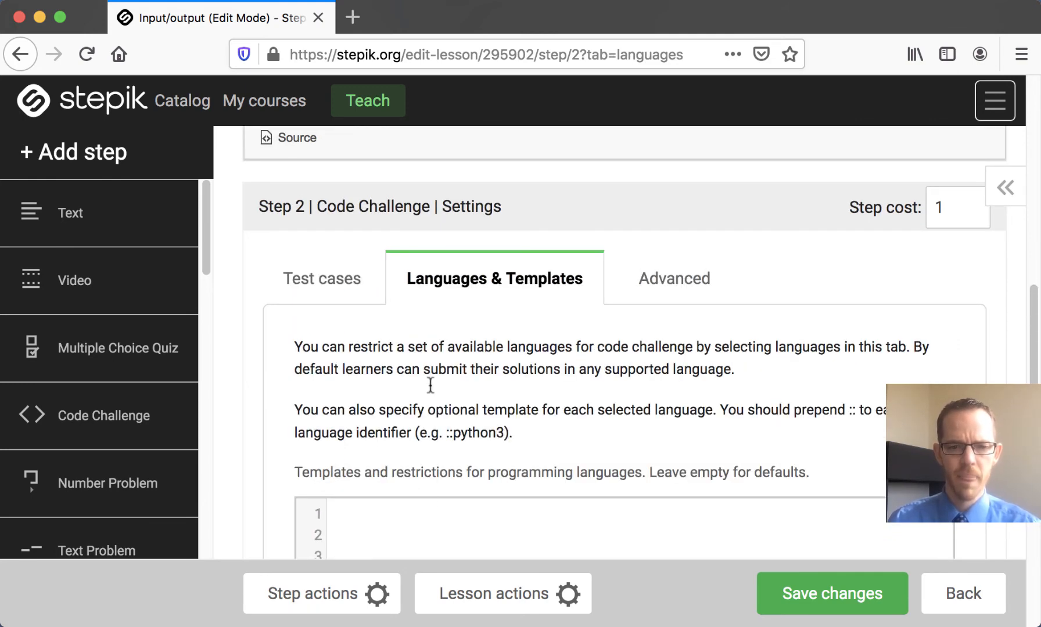
pyautogui.click(427, 509)
pyautogui.write('::p')
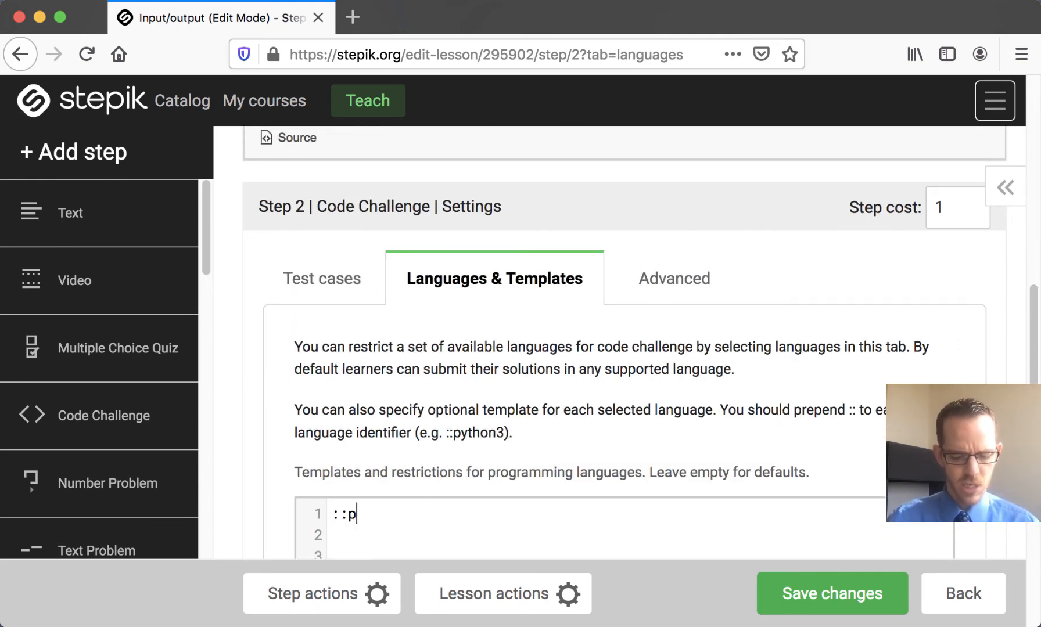
pyautogui.write('ython3')
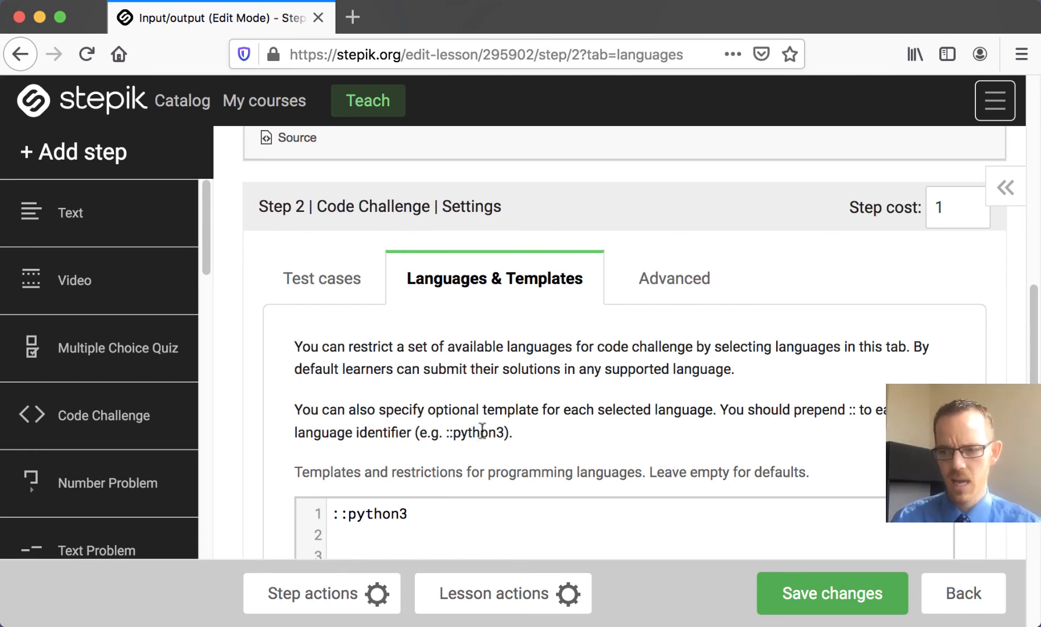
pyautogui.scroll(-3, 482, 431)
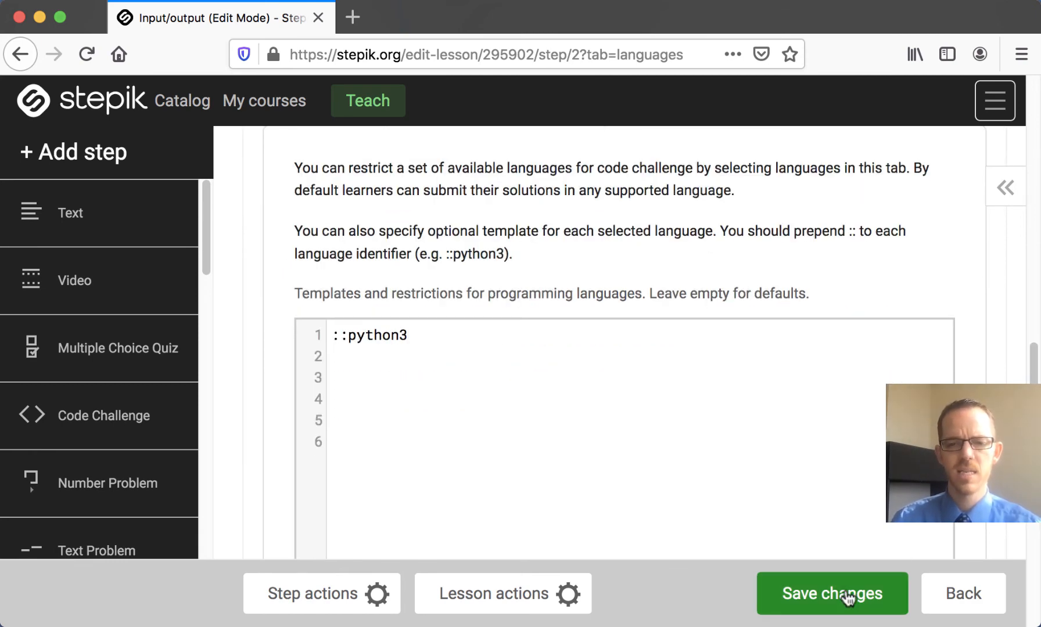
pyautogui.click(848, 597)
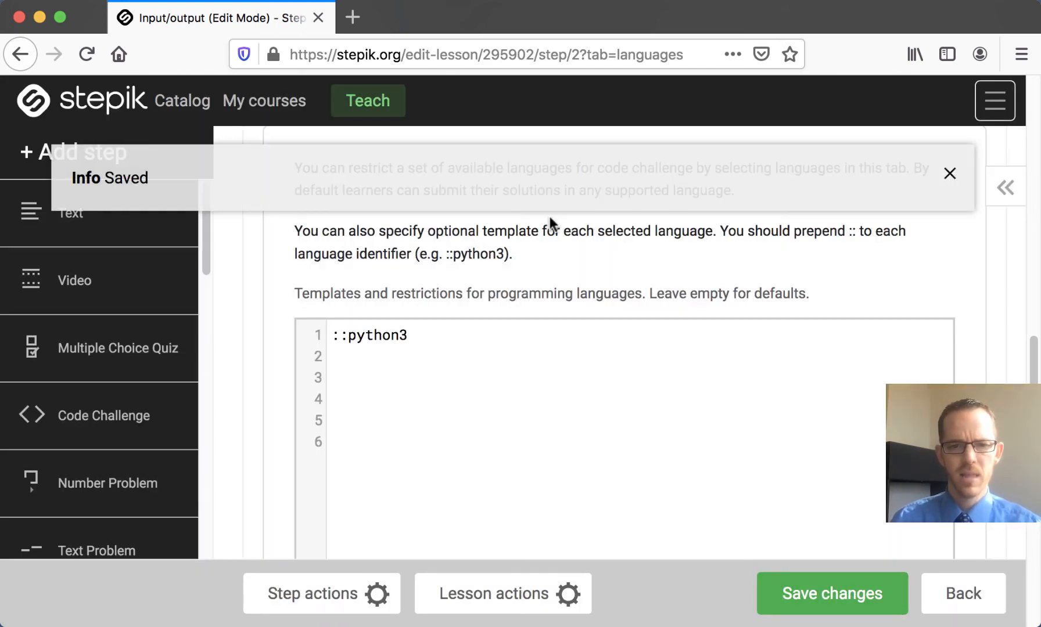
# Step: Open the learner view of step 2 and reload the code challenge to reach its samples and code editor
pyautogui.scroll(10, 720, 251)
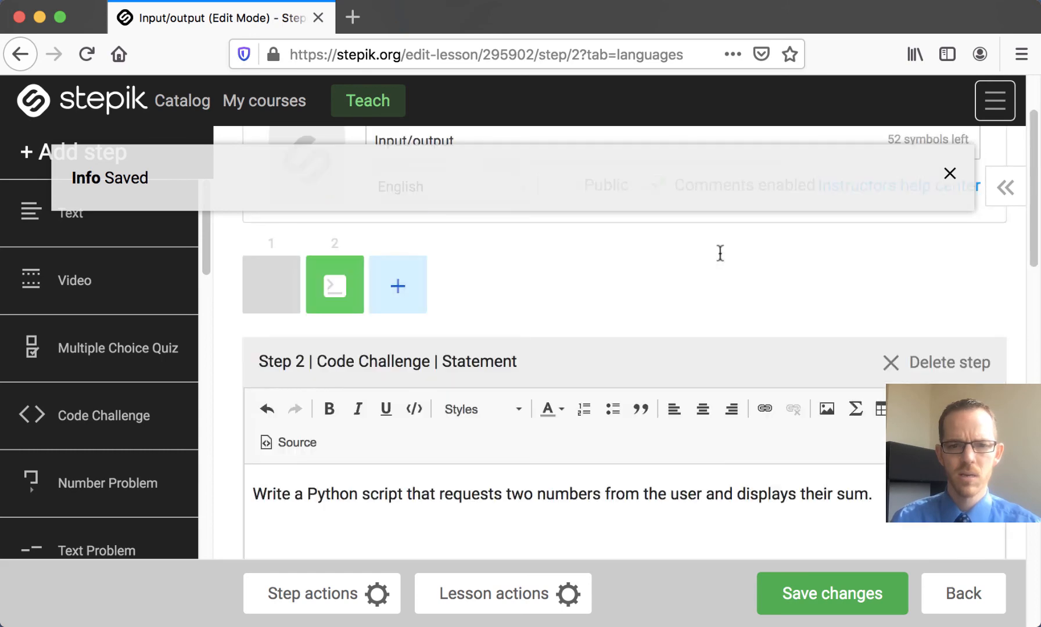
pyautogui.scroll(3, 720, 254)
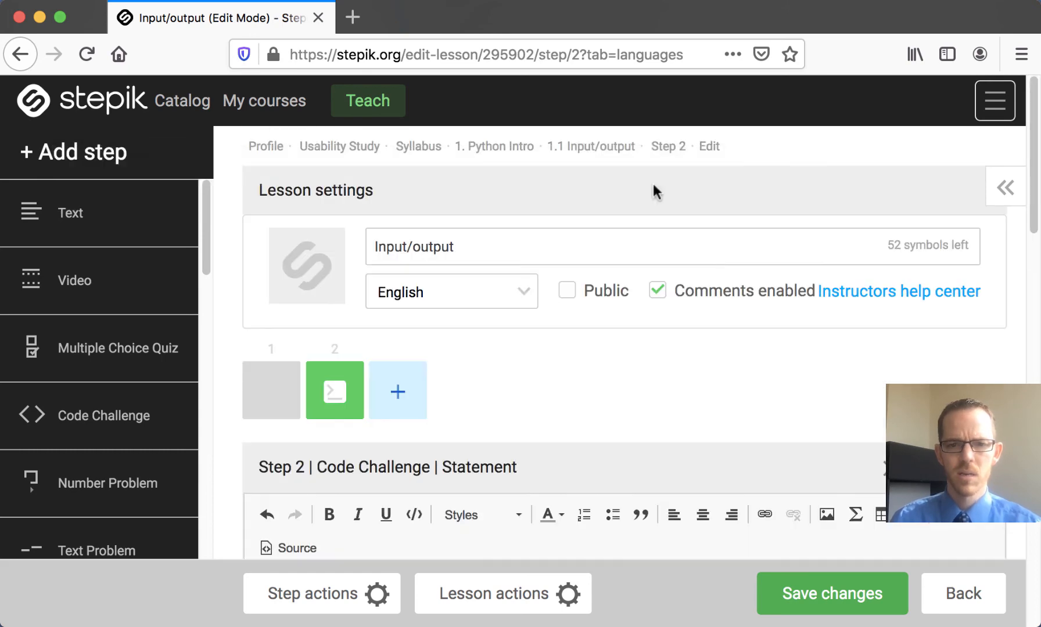
pyautogui.click(667, 148)
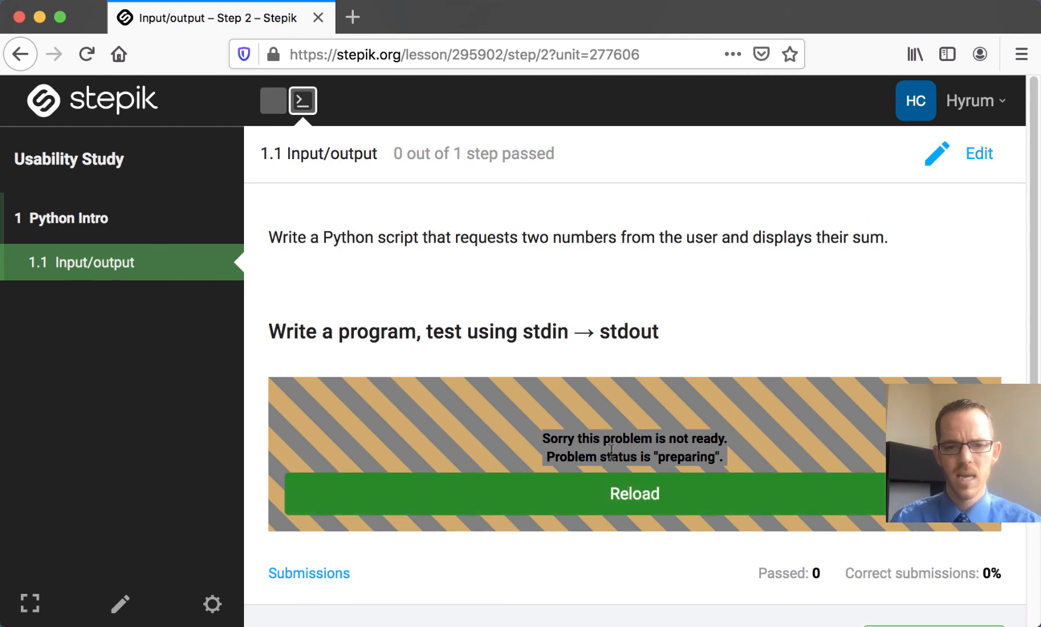
pyautogui.click(627, 506)
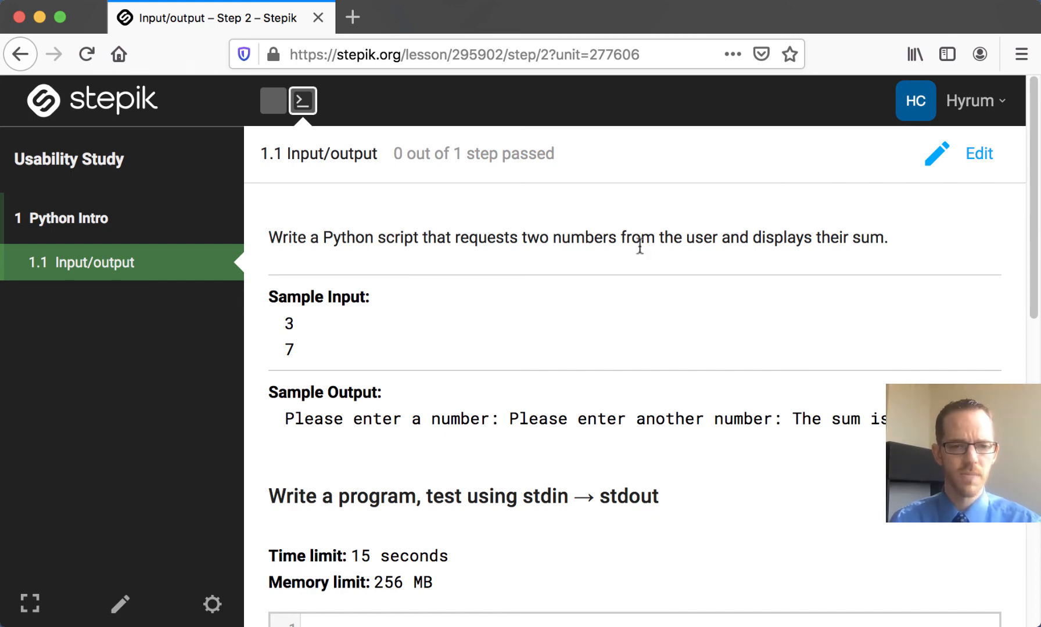
pyautogui.scroll(-3, 639, 246)
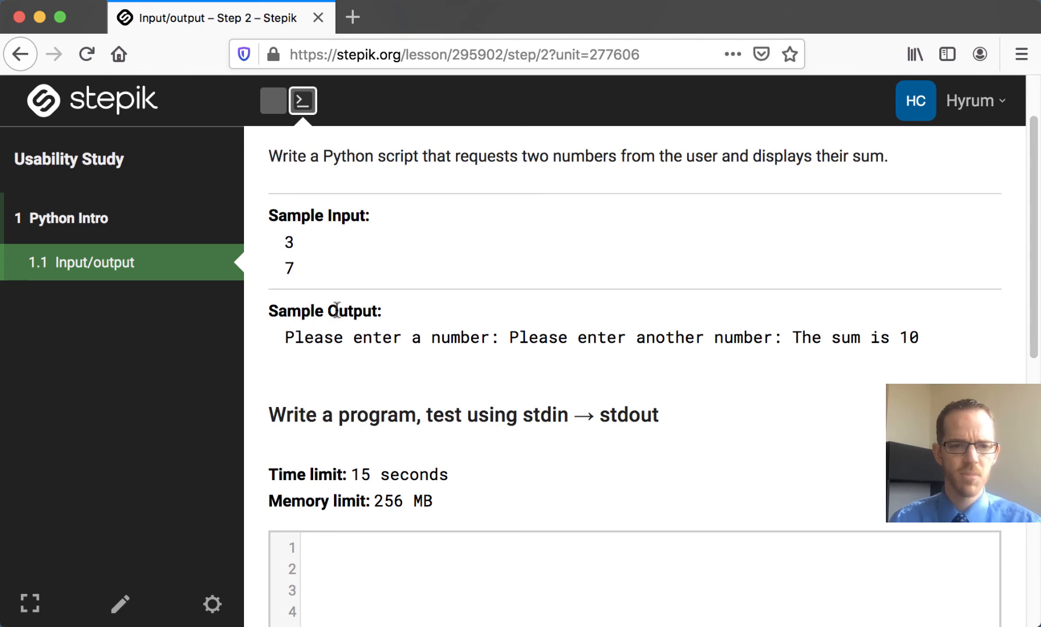
pyautogui.scroll(-6, 361, 348)
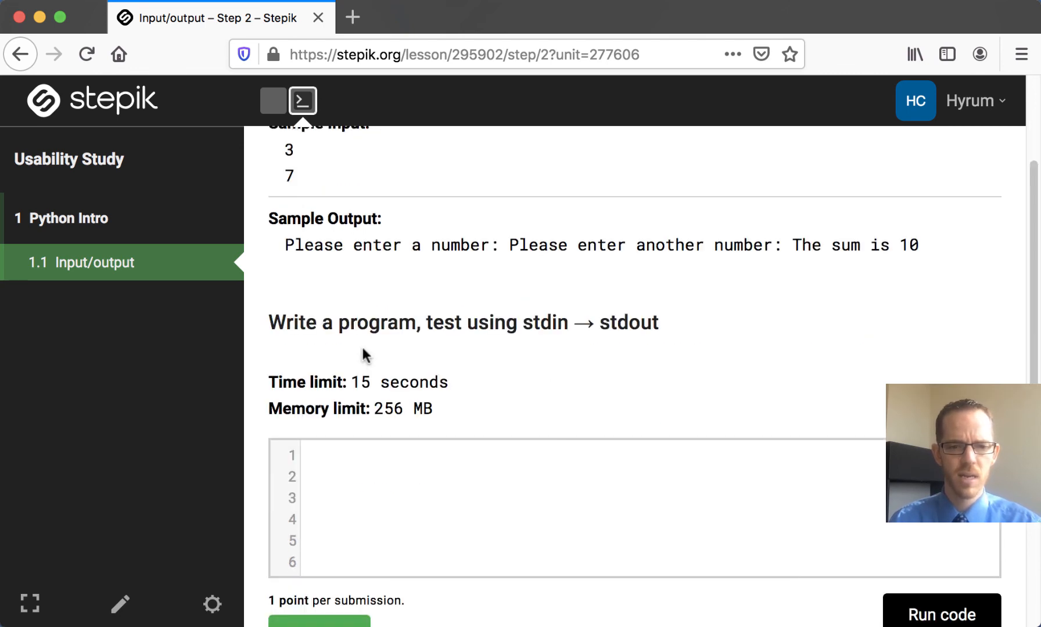
pyautogui.click(361, 388)
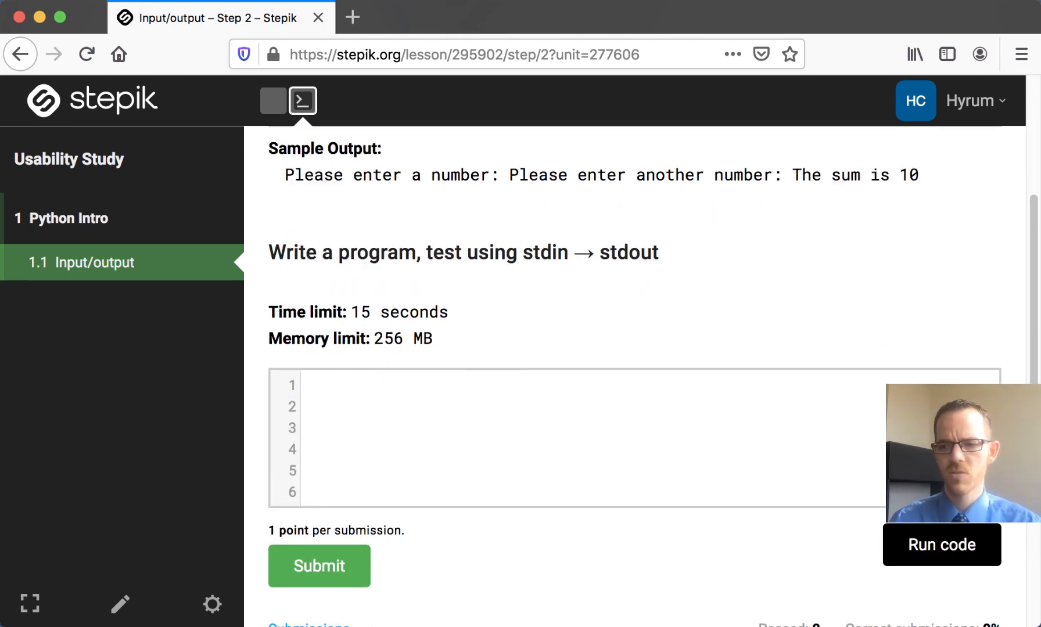
# Step: Paste a Python solution into the code editor, with a main() function that requests two integers and prints "The sum is" with their sum
pyautogui.press('super+Tab')
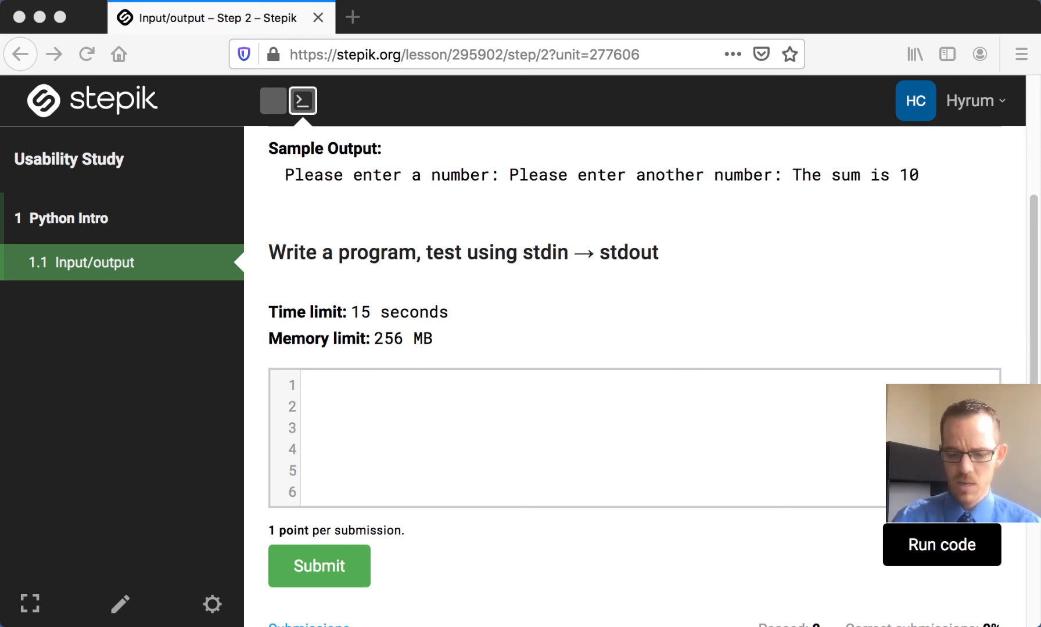
pyautogui.click(582, 384)
pyautogui.write("def main():   num1 = int(input('Please enter a number: '))   num2 = int(input('Please enter another number: '))   print('The sum is', num1 + num2)  main()")
pyautogui.press('BackSpace')
pyautogui.press('BackSpace')
pyautogui.press('BackSpace')
pyautogui.press('BackSpace')
pyautogui.press('BackSpace')
pyautogui.press('BackSpace')
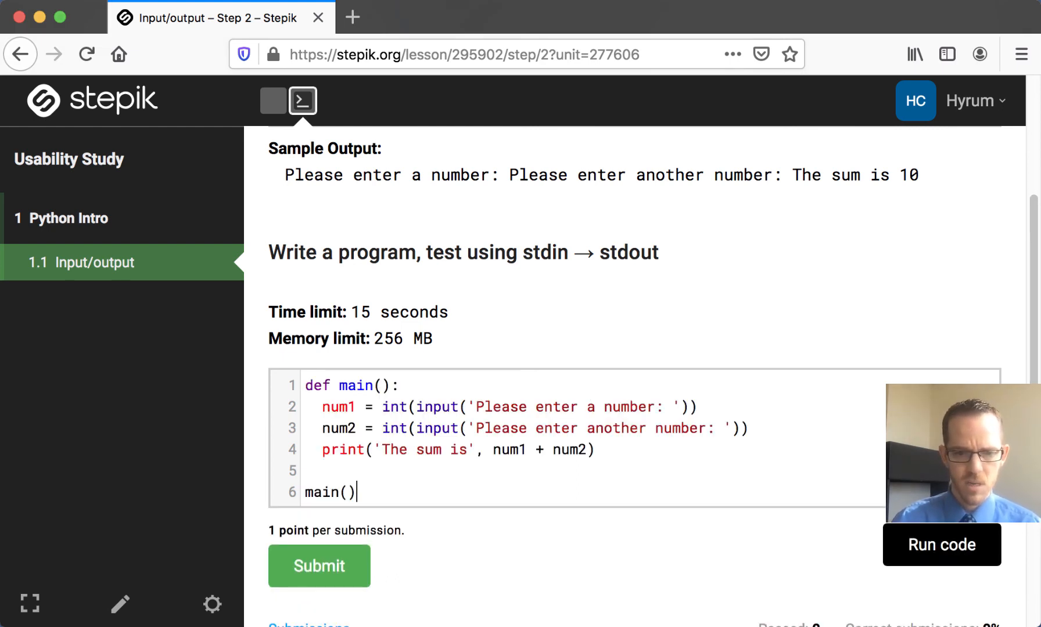
# Step: Run the solution on the sample input 3 and 7, then submit it for grading
pyautogui.click(922, 555)
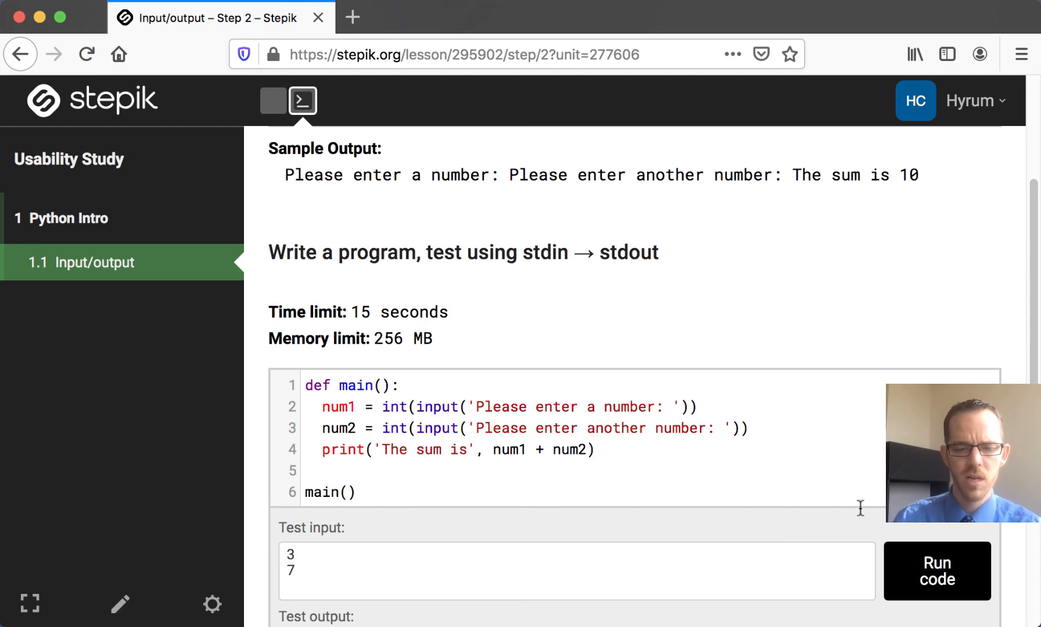
pyautogui.scroll(-2, 444, 512)
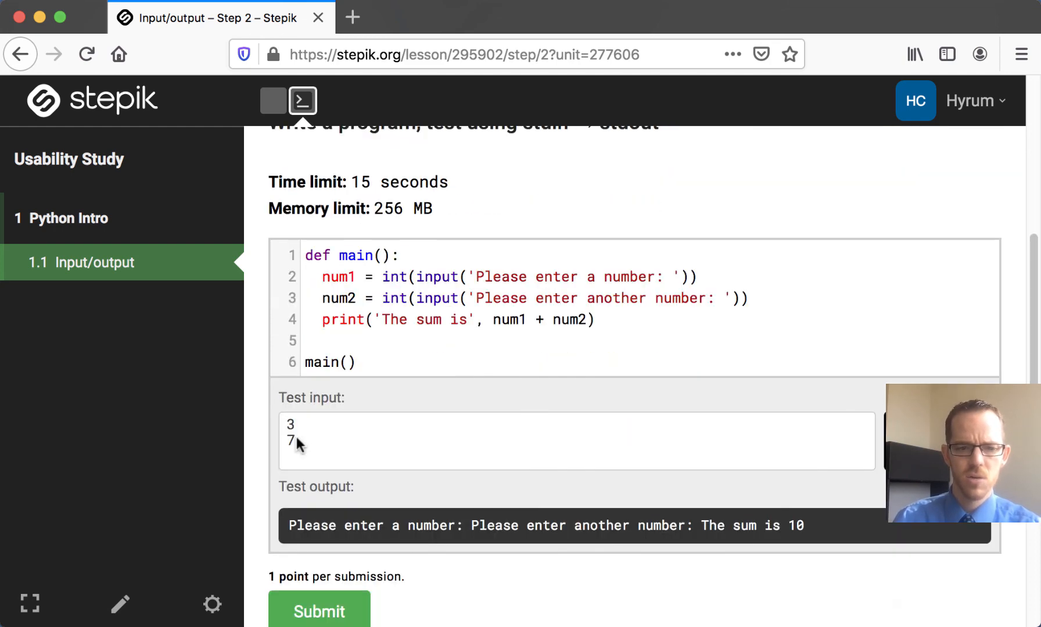
pyautogui.scroll(-1, 314, 446)
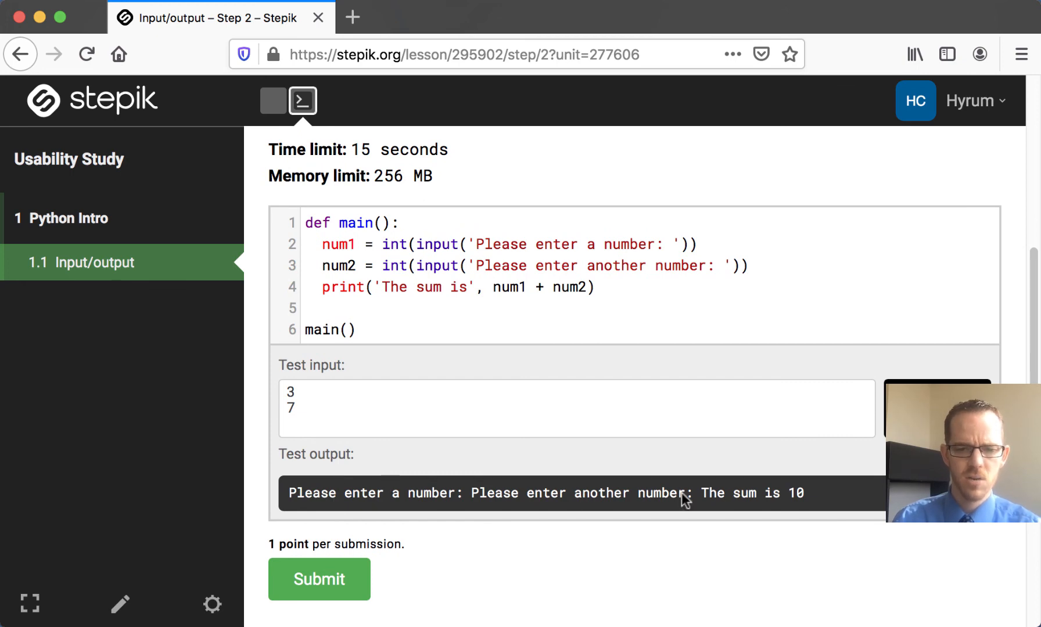
pyautogui.click(337, 582)
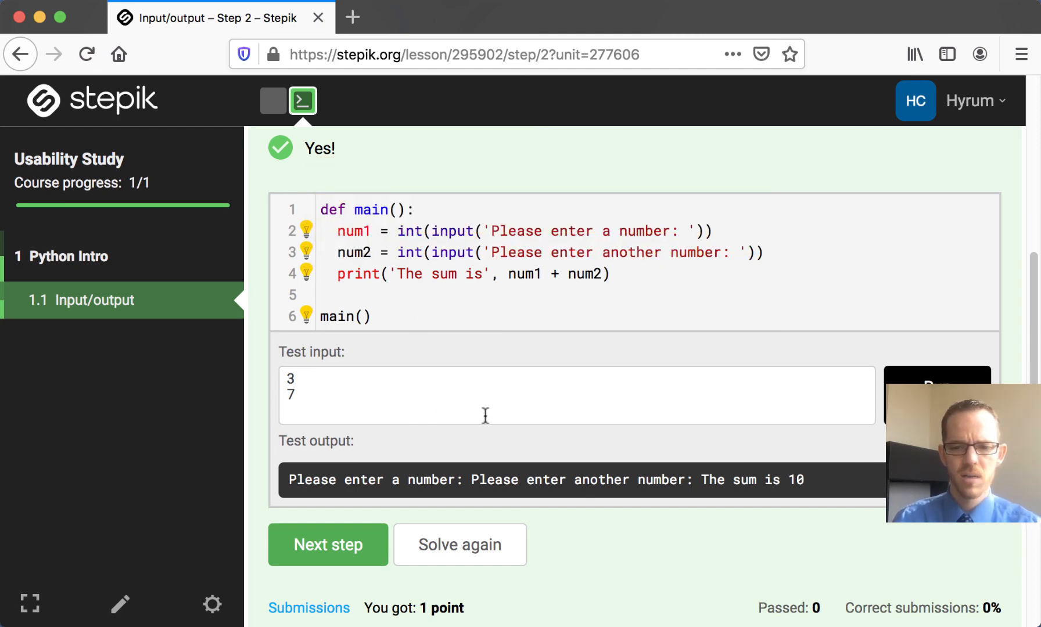
pyautogui.scroll(5, 485, 415)
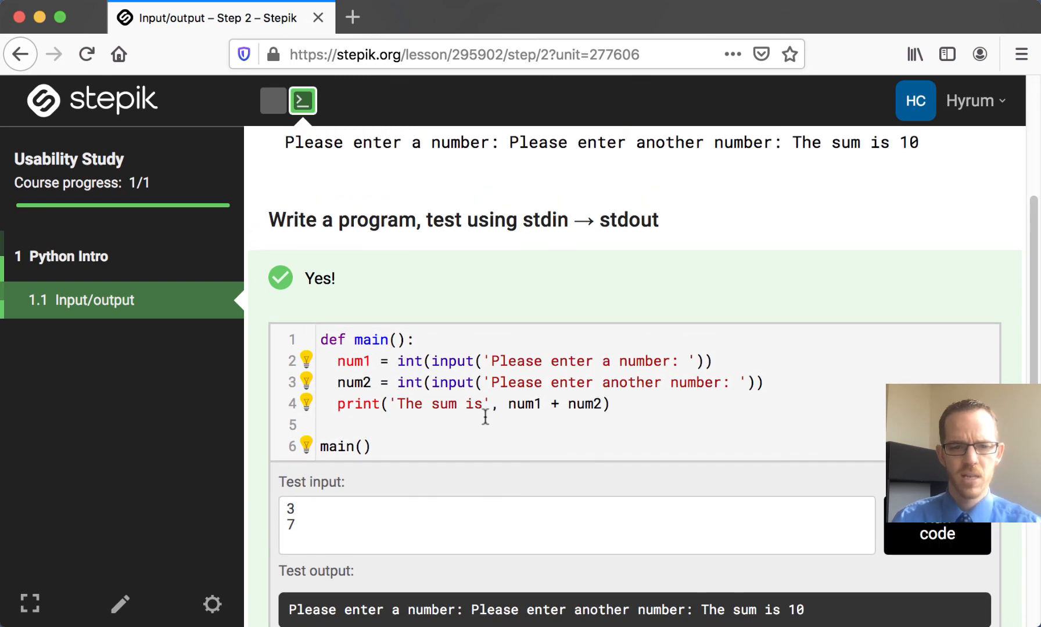
pyautogui.scroll(2, 485, 415)
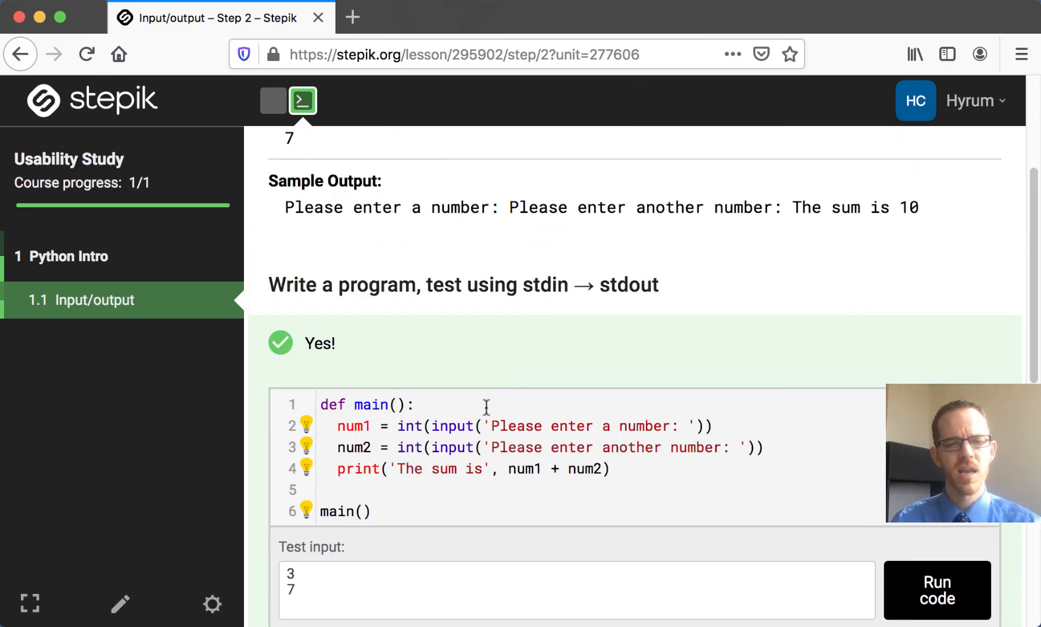